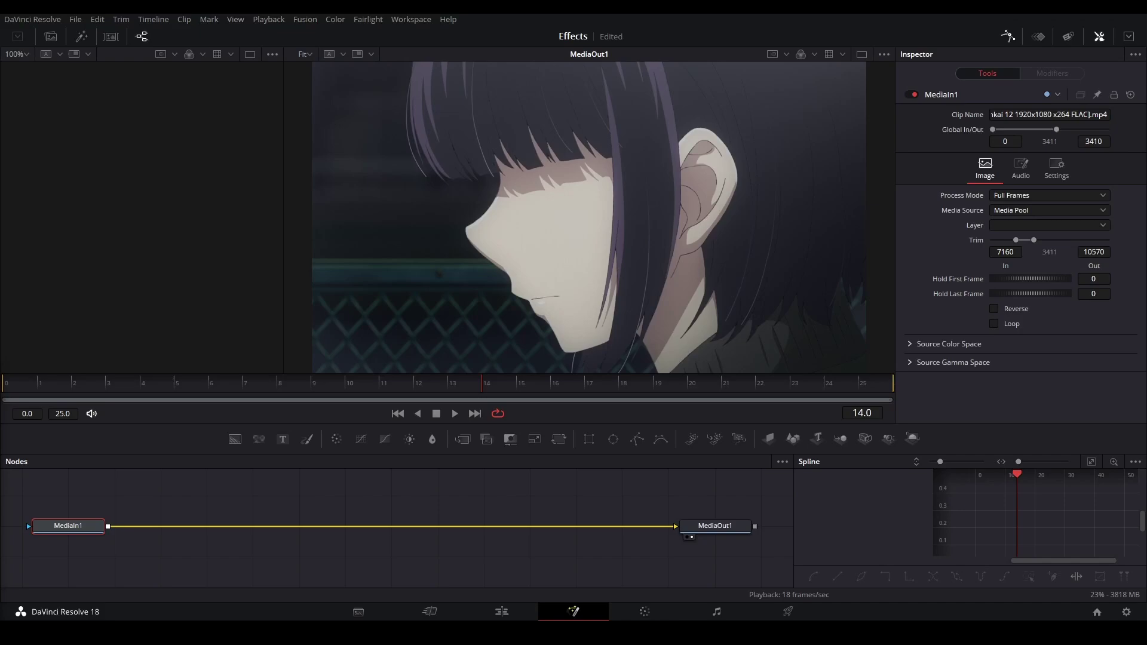
Insert a Color Curves node after the MediaIn1 clip
{"action": "left_click", "coordinate": [647, 613]}
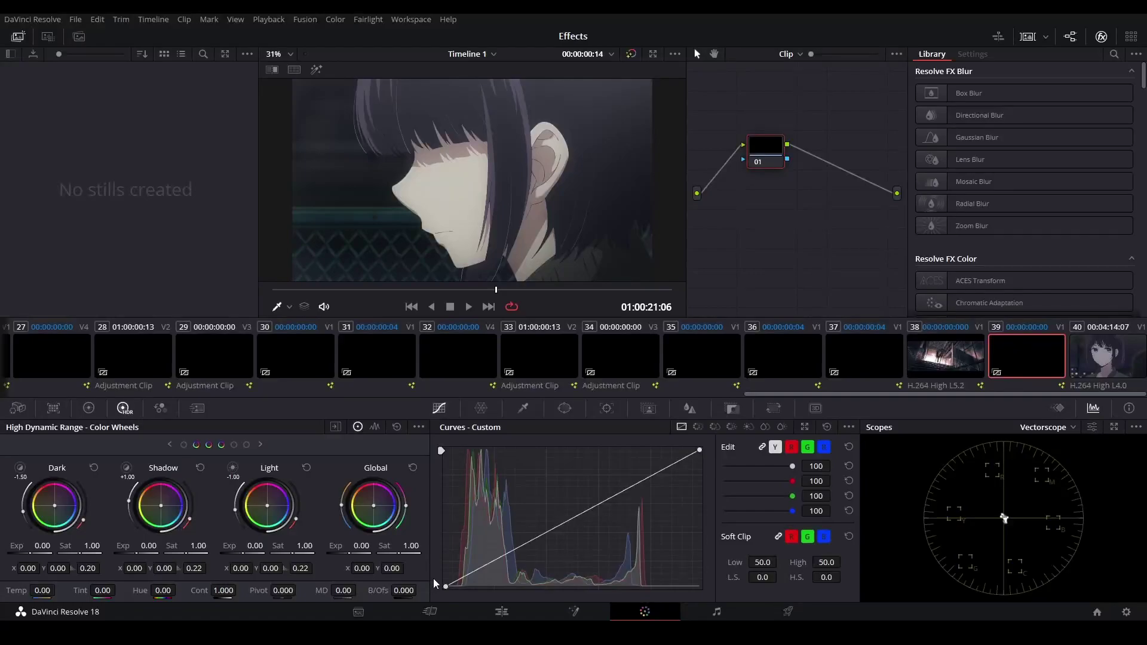
{"action": "left_click", "coordinate": [582, 615]}
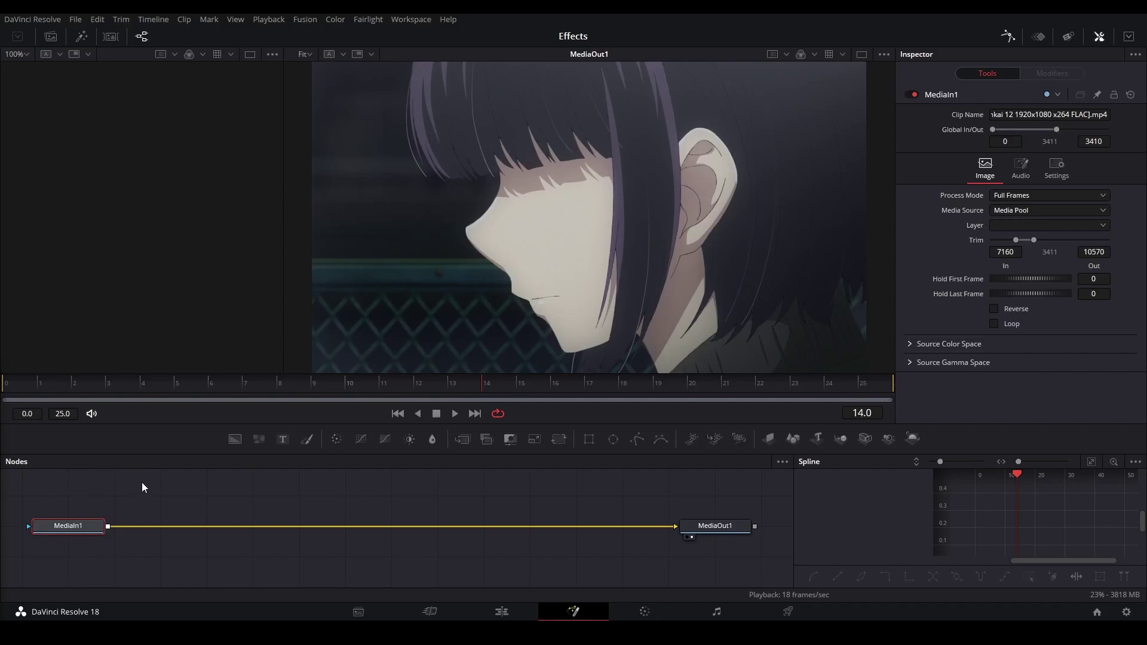
{"action": "key", "text": "shift+space"}
{"action": "type", "text": "gradient"}
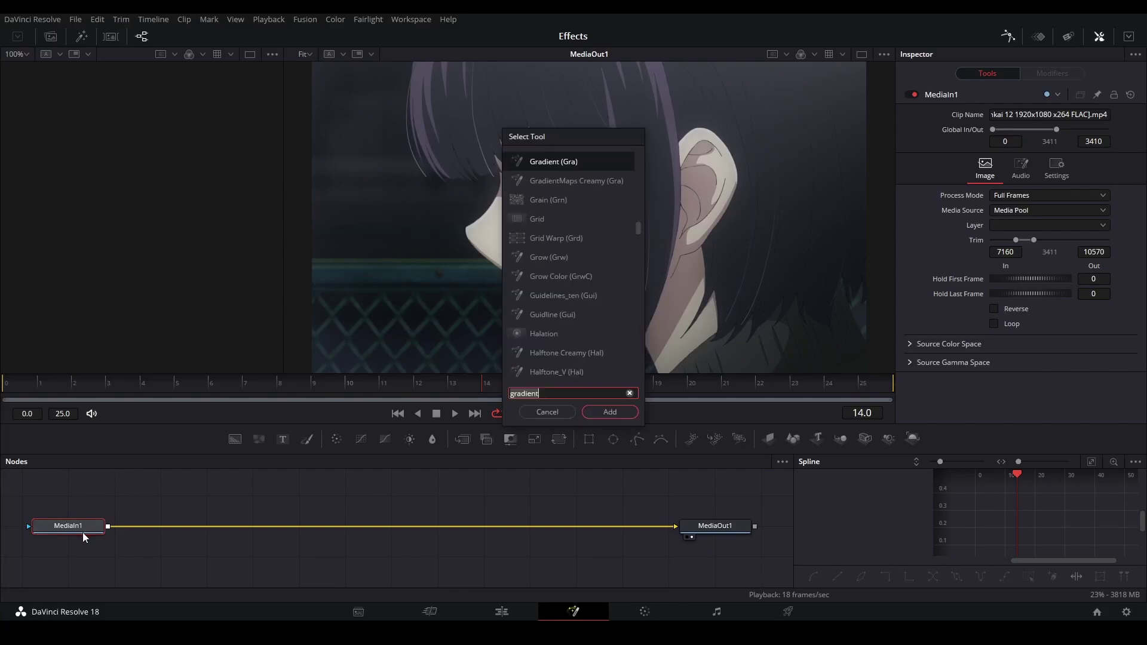
{"action": "type", "text": "color curves"}
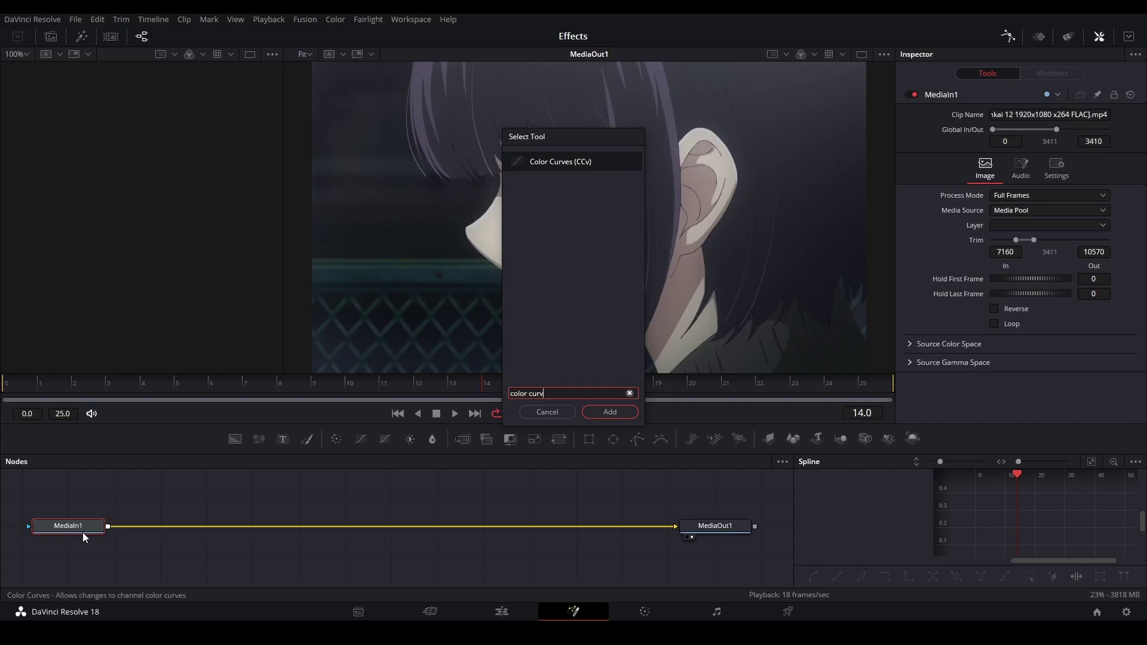
{"action": "key", "text": "Return"}
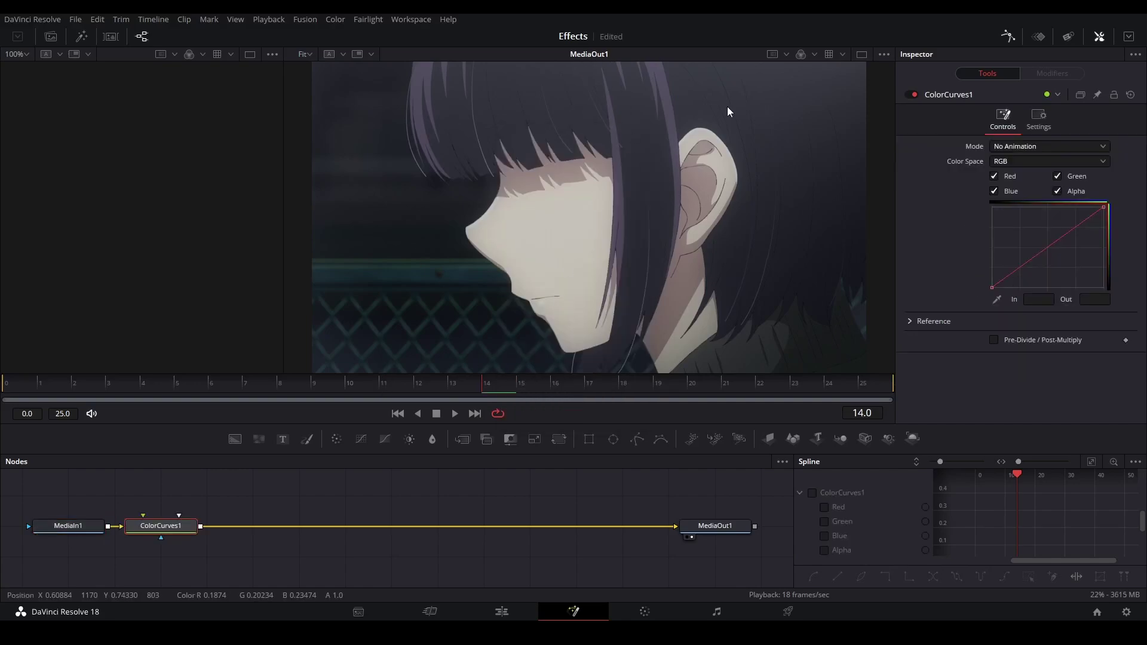
Add points to ColorCurves1's curve and pull the highlights up to brighten them
{"action": "left_click", "coordinate": [84, 524]}
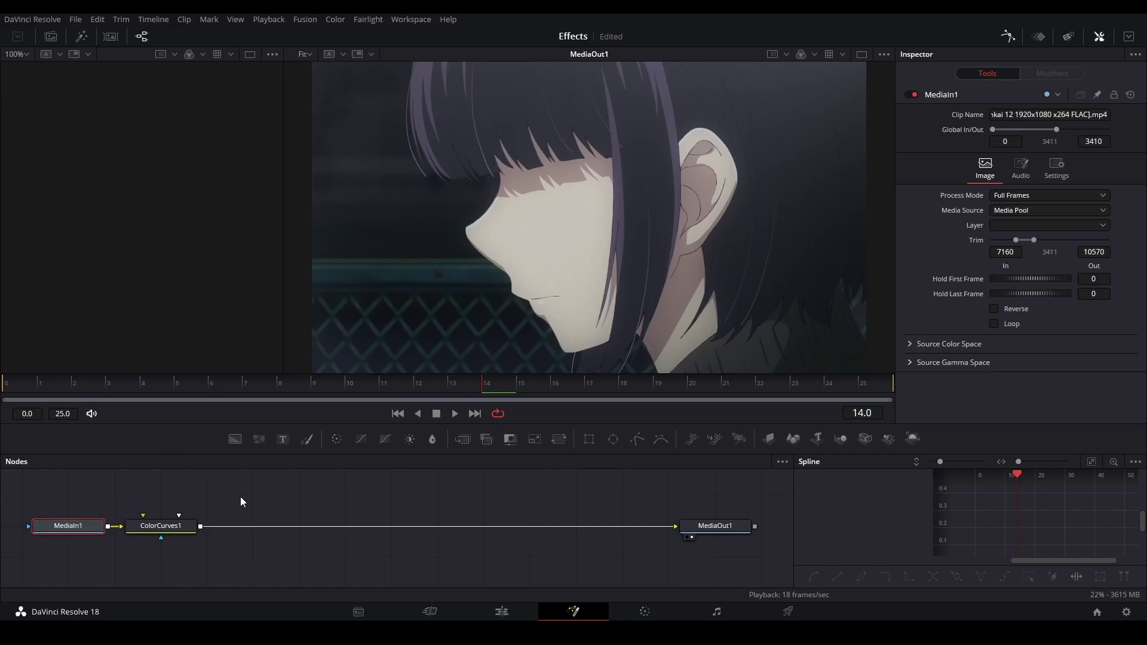
{"action": "left_click", "coordinate": [195, 528]}
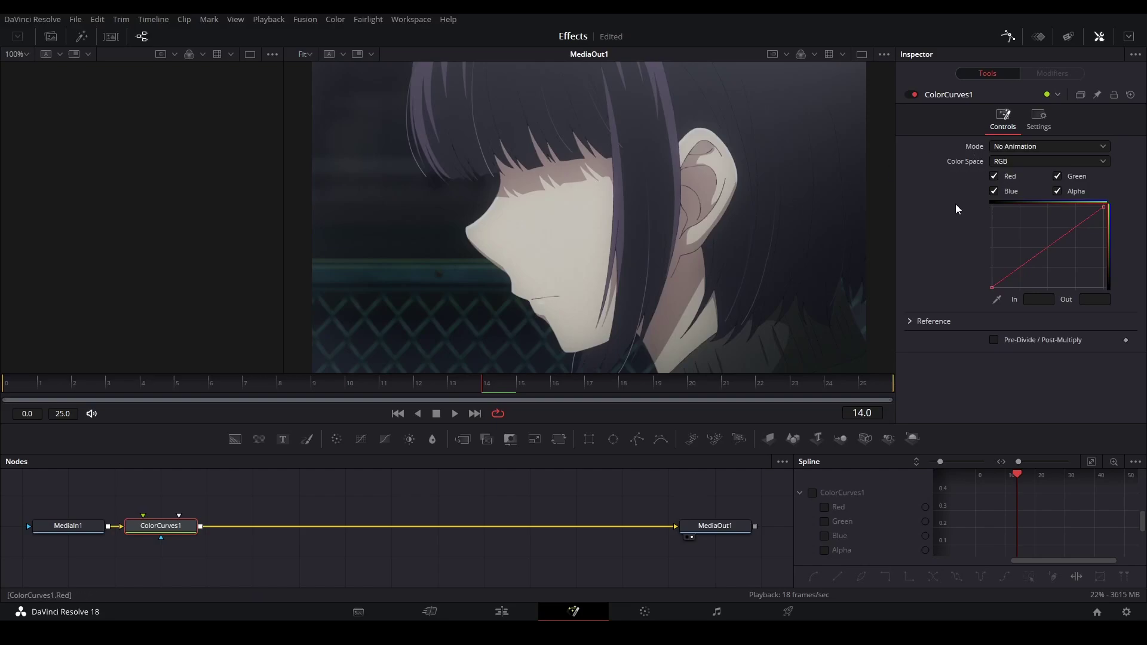
{"action": "left_click", "coordinate": [1019, 270]}
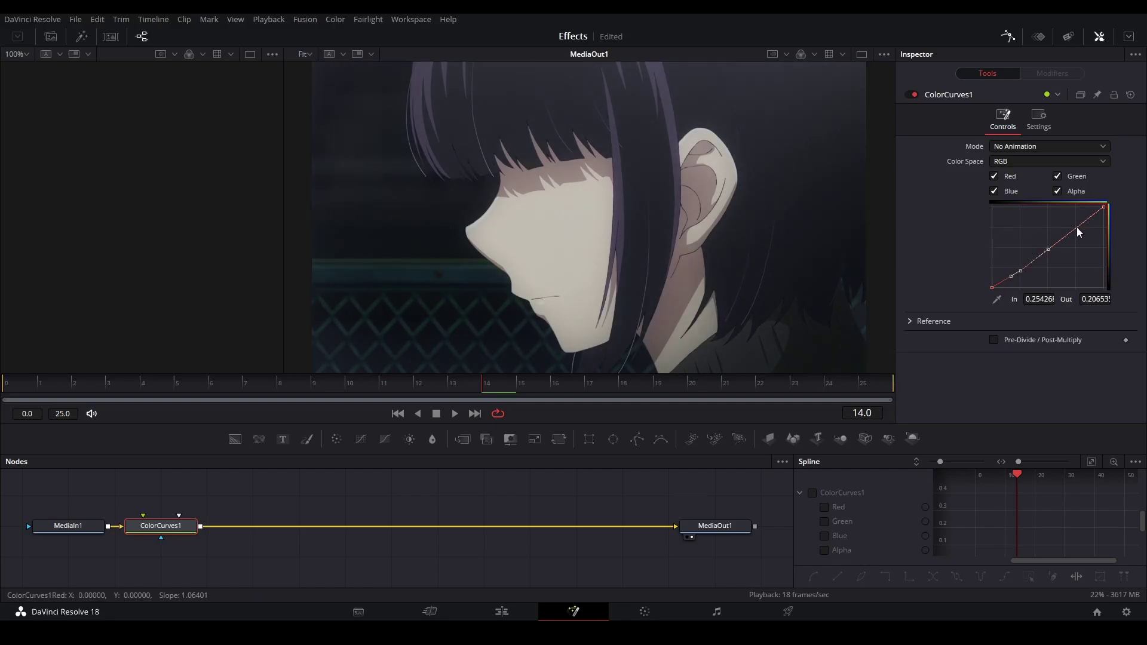
{"action": "left_click_drag", "start_coordinate": [1076, 227], "coordinate": [1074, 223]}
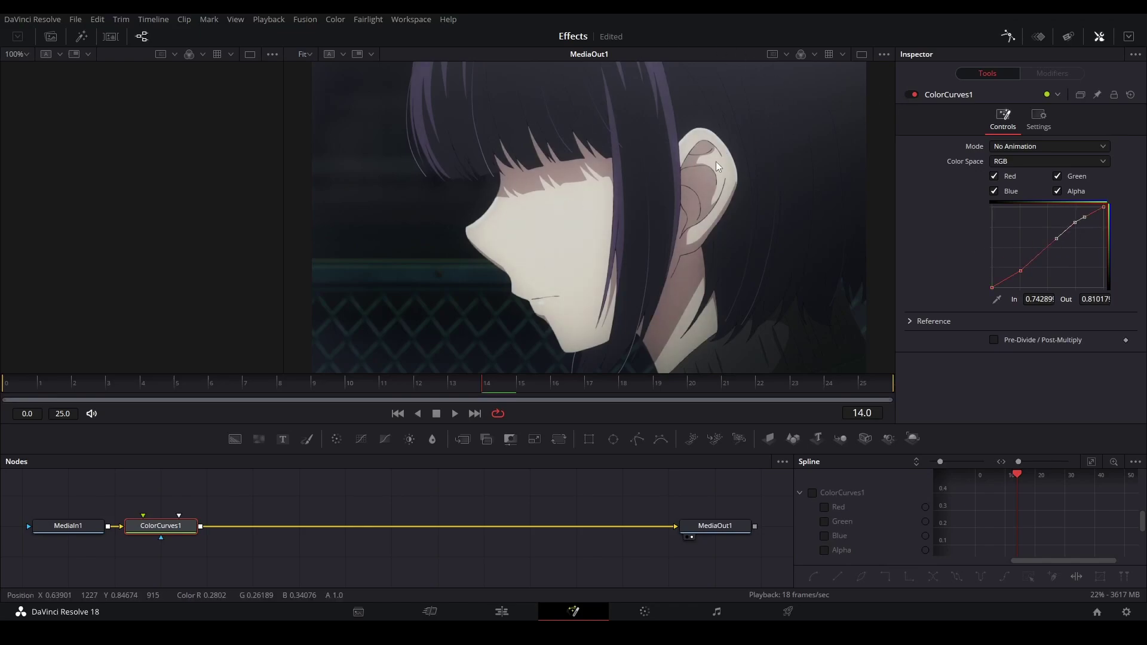
Toggle ColorCurves1 off and on to compare, leaving it enabled
{"action": "left_click", "coordinate": [911, 93]}
{"action": "left_click", "coordinate": [911, 94]}
{"action": "left_click", "coordinate": [910, 94]}
{"action": "left_click", "coordinate": [910, 94]}
Add a Color Corrector after the curves with Saturation at 0 for black and white
{"action": "key", "text": "shift+space"}
{"action": "type", "text": "color curve"}
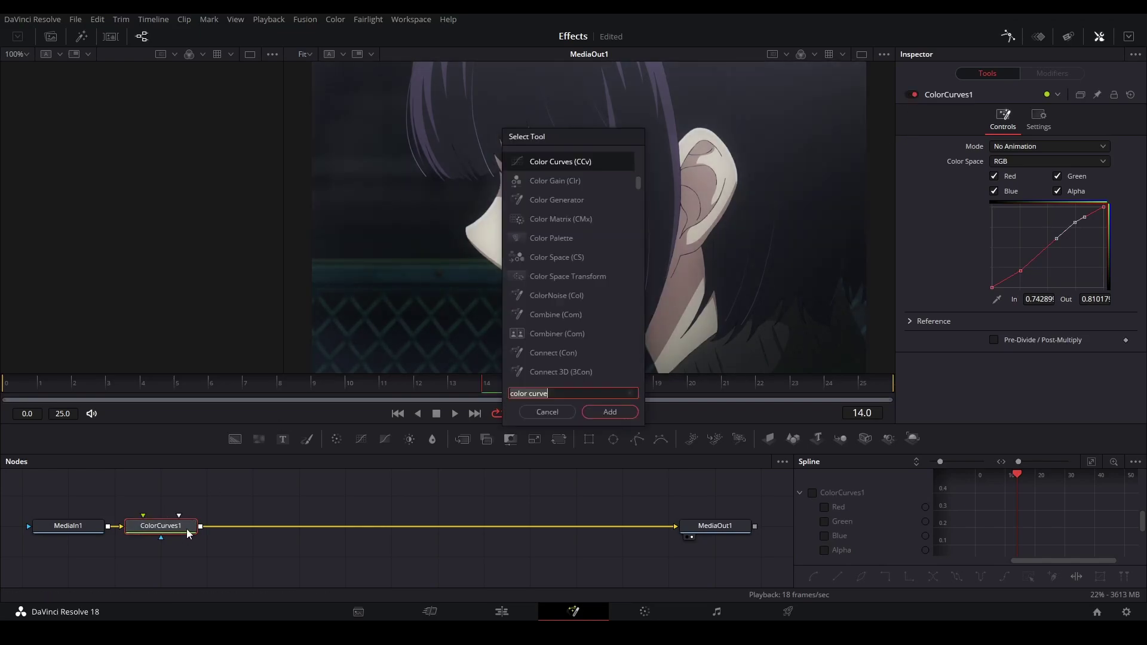
{"action": "key", "text": "Up"}
{"action": "key", "text": "Return"}
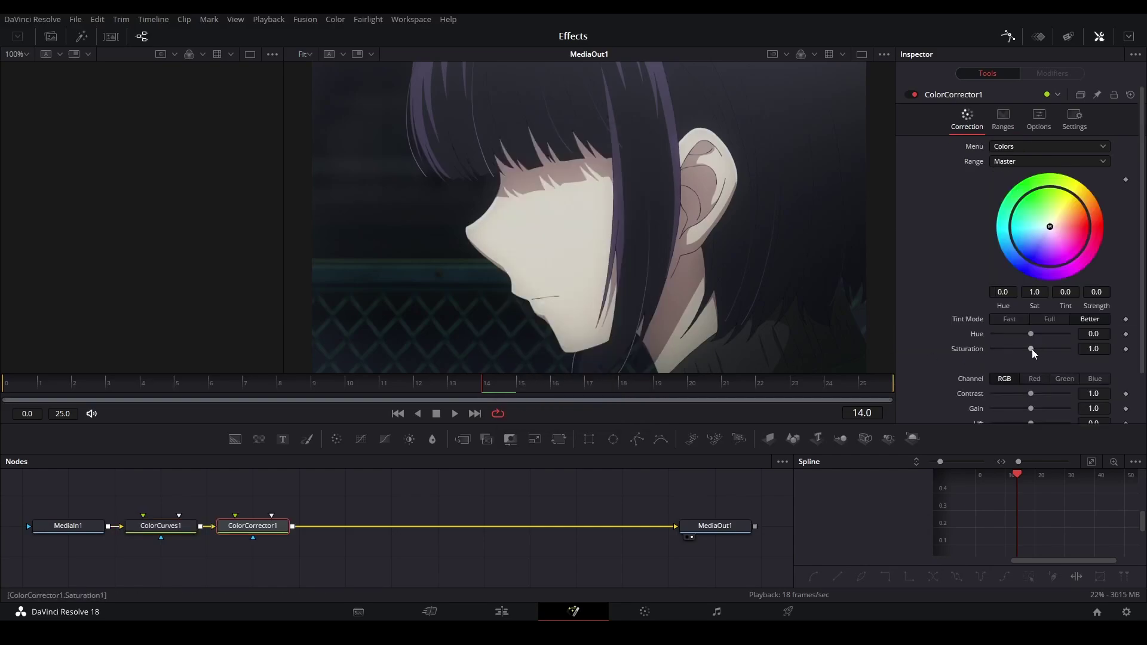
{"action": "left_click_drag", "start_coordinate": [1031, 349], "coordinate": [993, 349]}
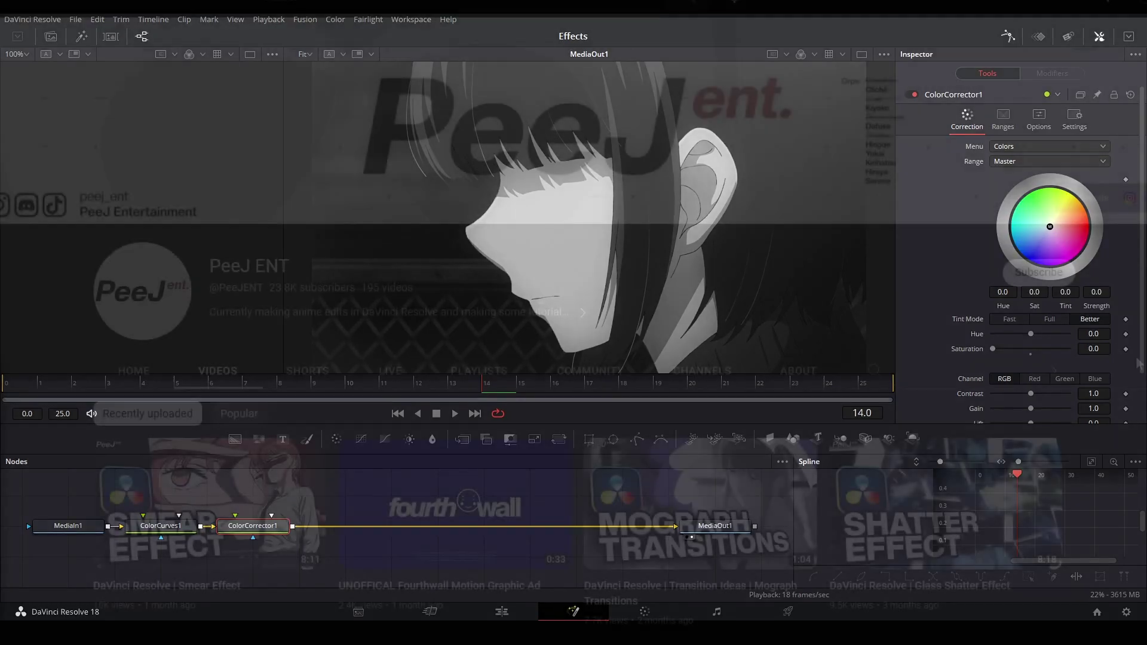
{"action": "scroll", "coordinate": [1129, 352], "scroll_direction": "down", "scroll_amount": 5}
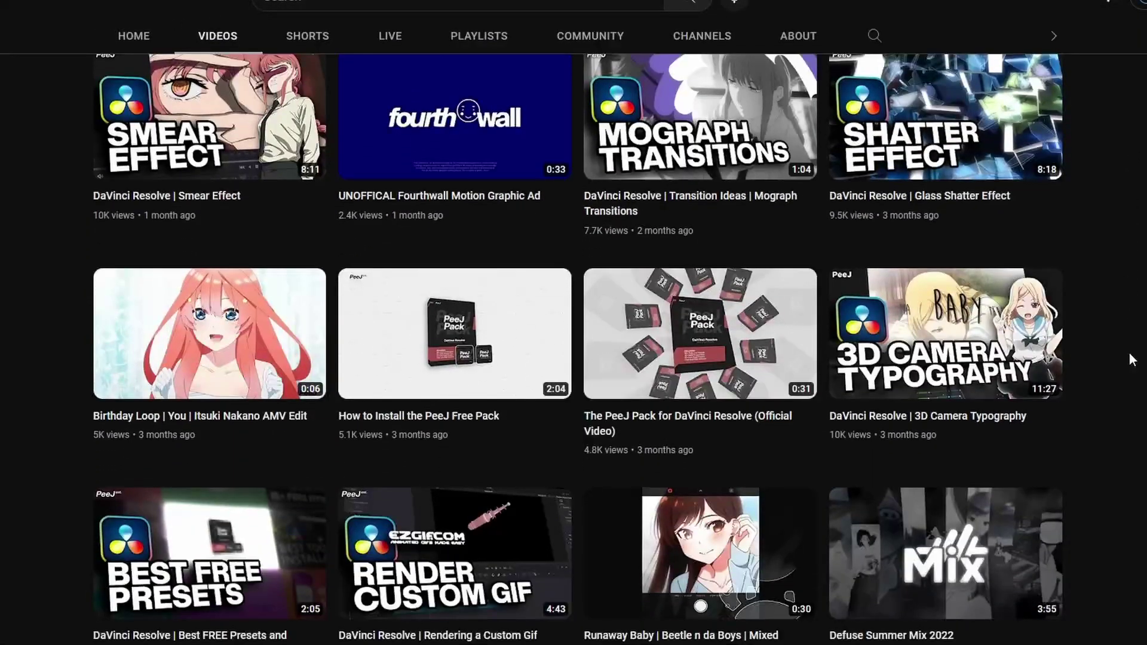
{"action": "scroll", "coordinate": [1129, 353], "scroll_direction": "down", "scroll_amount": 5}
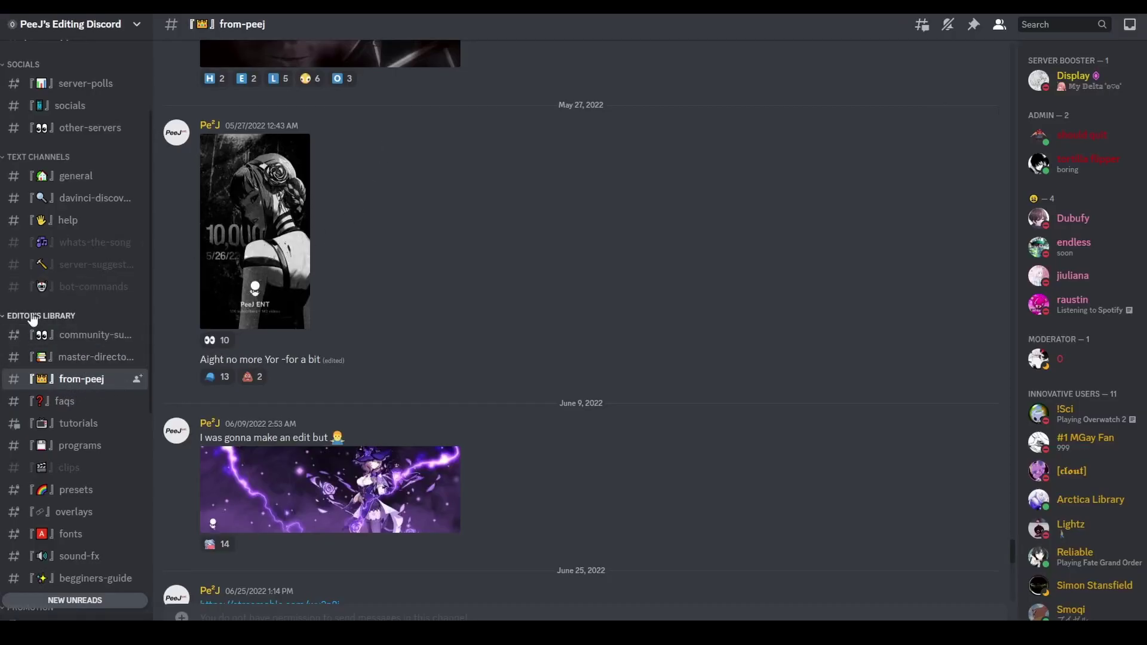
{"action": "scroll", "coordinate": [315, 371], "scroll_direction": "down", "scroll_amount": 4}
{"action": "scroll", "coordinate": [315, 371], "scroll_direction": "down", "scroll_amount": 7}
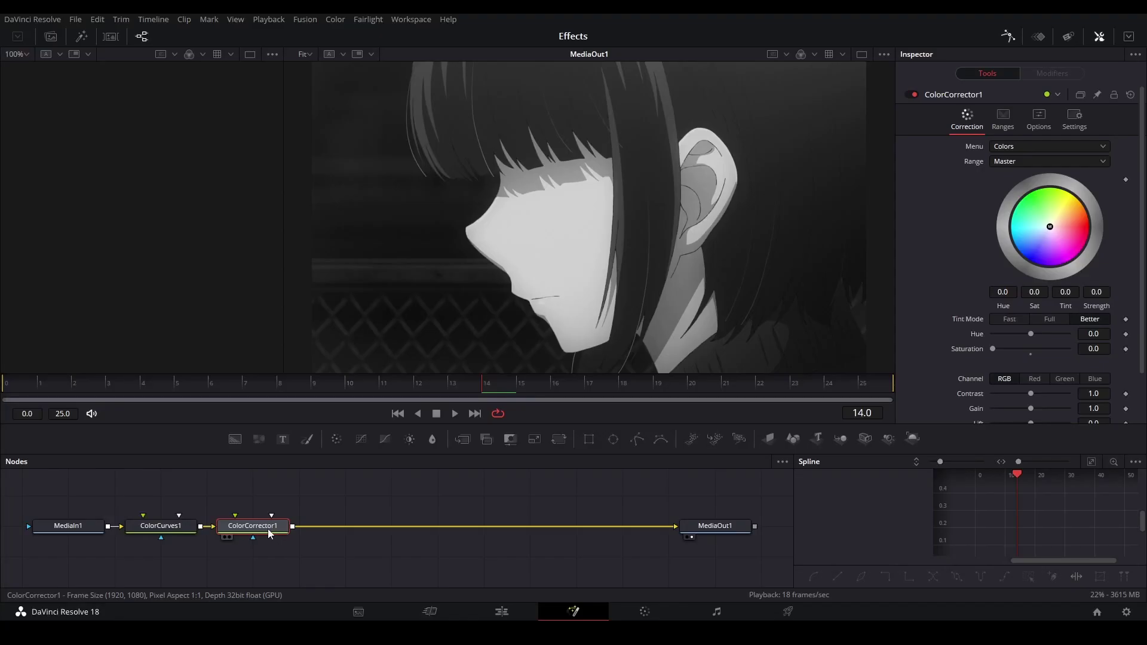
Add a pj_GradientMap node after ColorCorrector1 to tint the image red, and save the project
{"action": "key", "text": "shift+space"}
{"action": "type", "text": "color corr"}
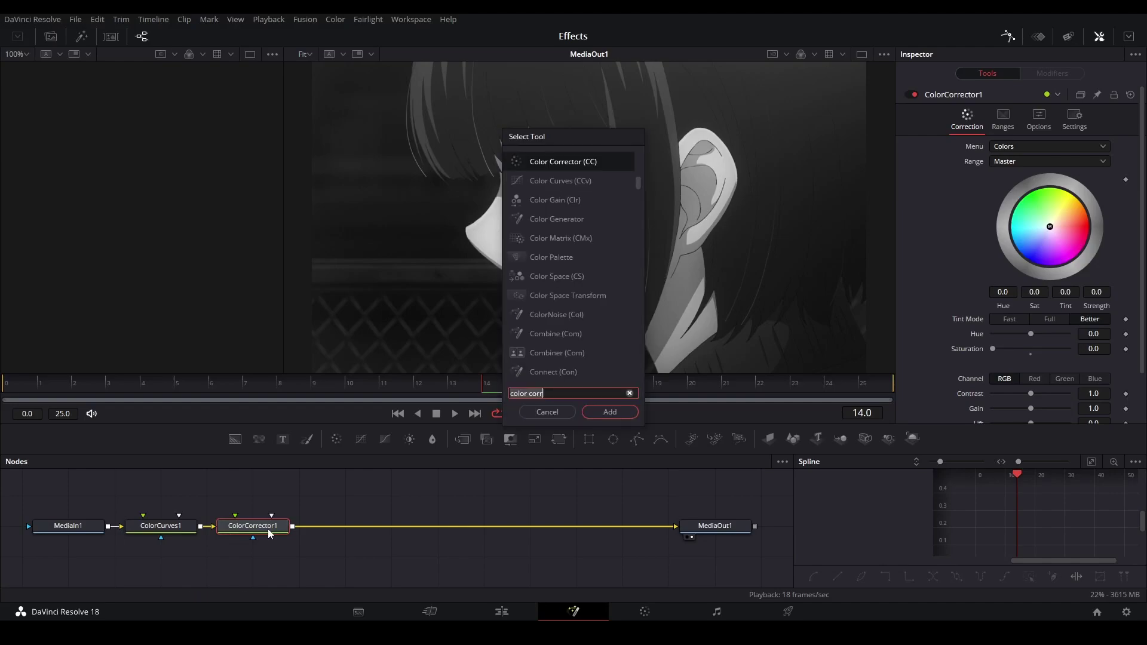
{"action": "key", "text": "ctrl+a"}
{"action": "type", "text": "gradient"}
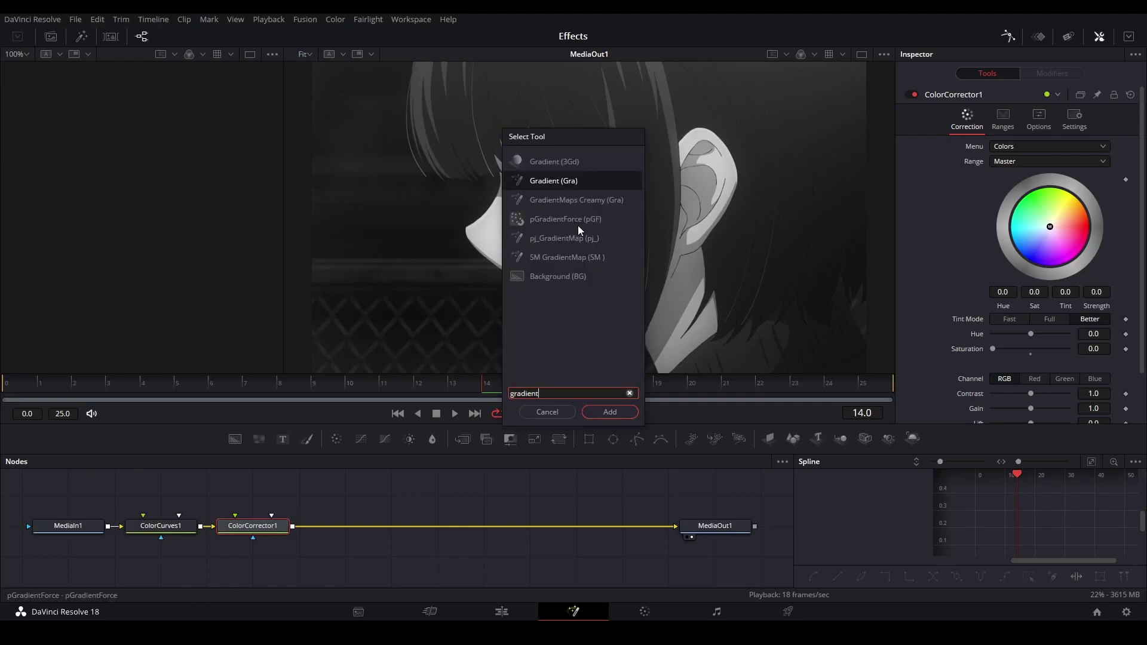
{"action": "left_click", "coordinate": [594, 238]}
{"action": "key", "text": "Return"}
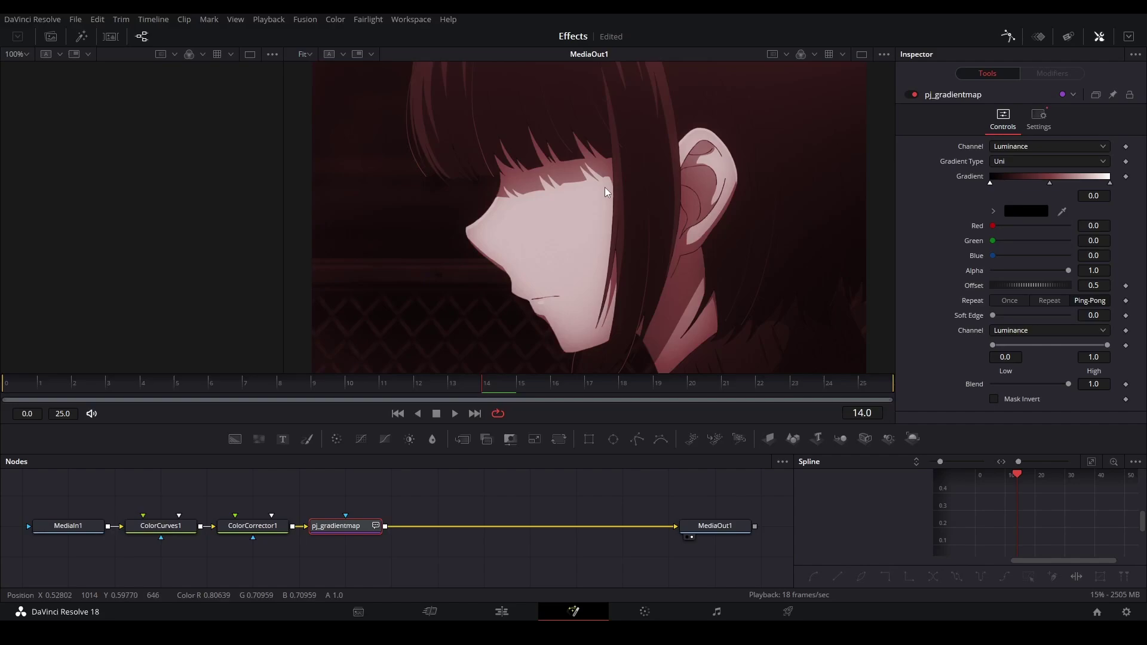
{"action": "key", "text": "ctrl+s"}
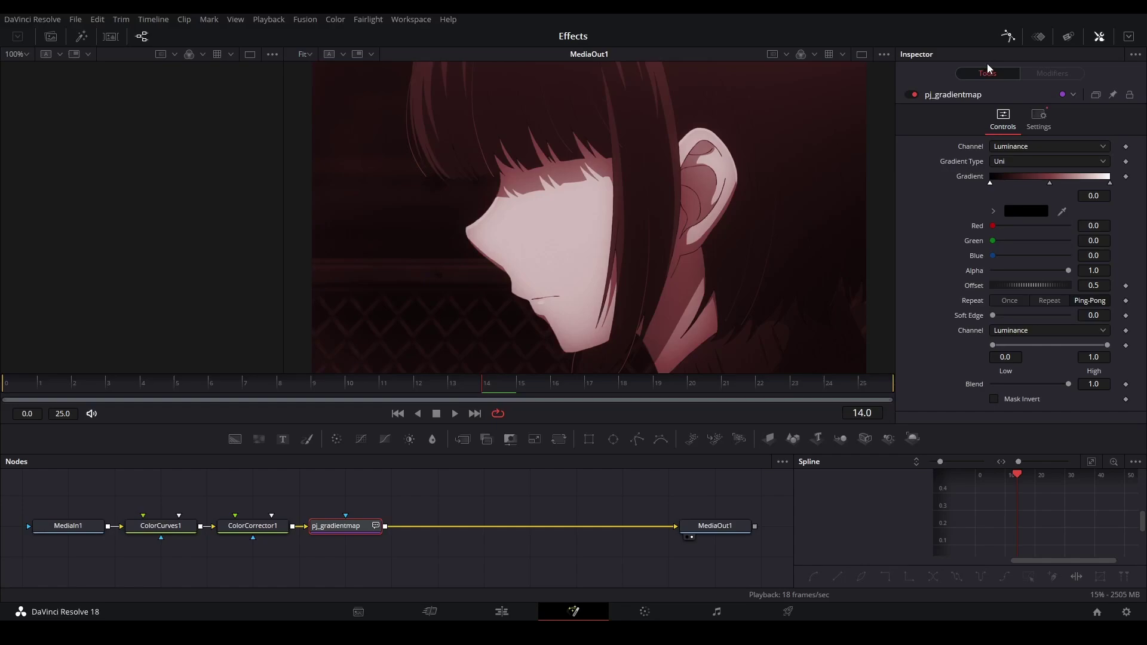
Move the middle gradient stop to about 0.24 and add a new stop at about 0.52
{"action": "left_click_drag", "start_coordinate": [1050, 183], "coordinate": [1018, 184]}
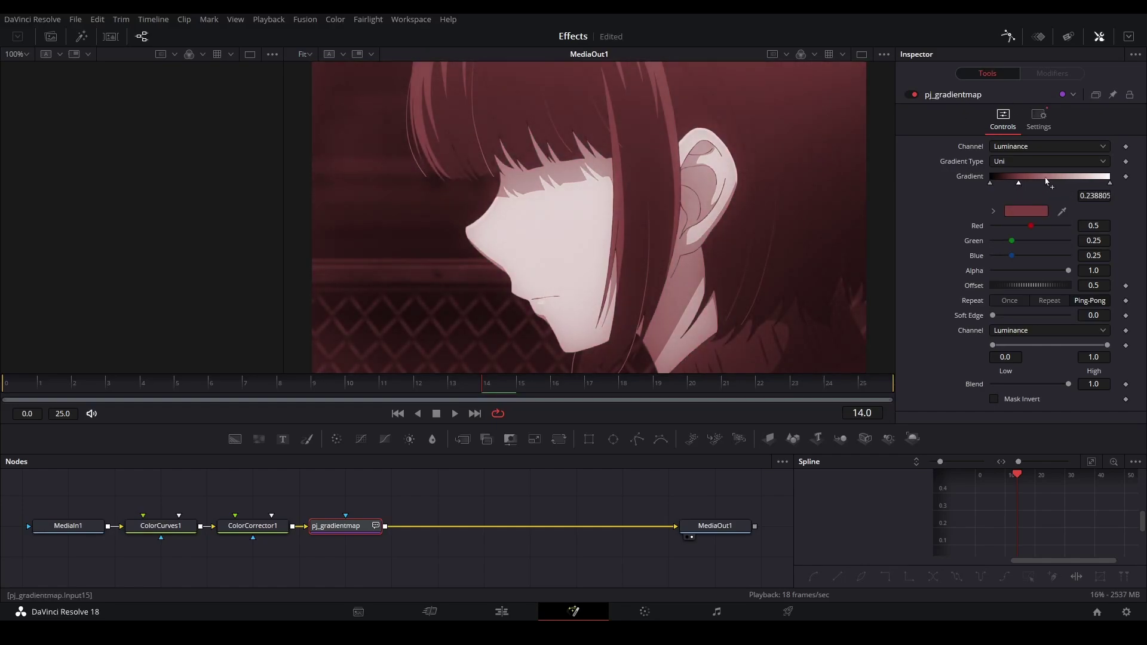
{"action": "left_click", "coordinate": [1052, 177]}
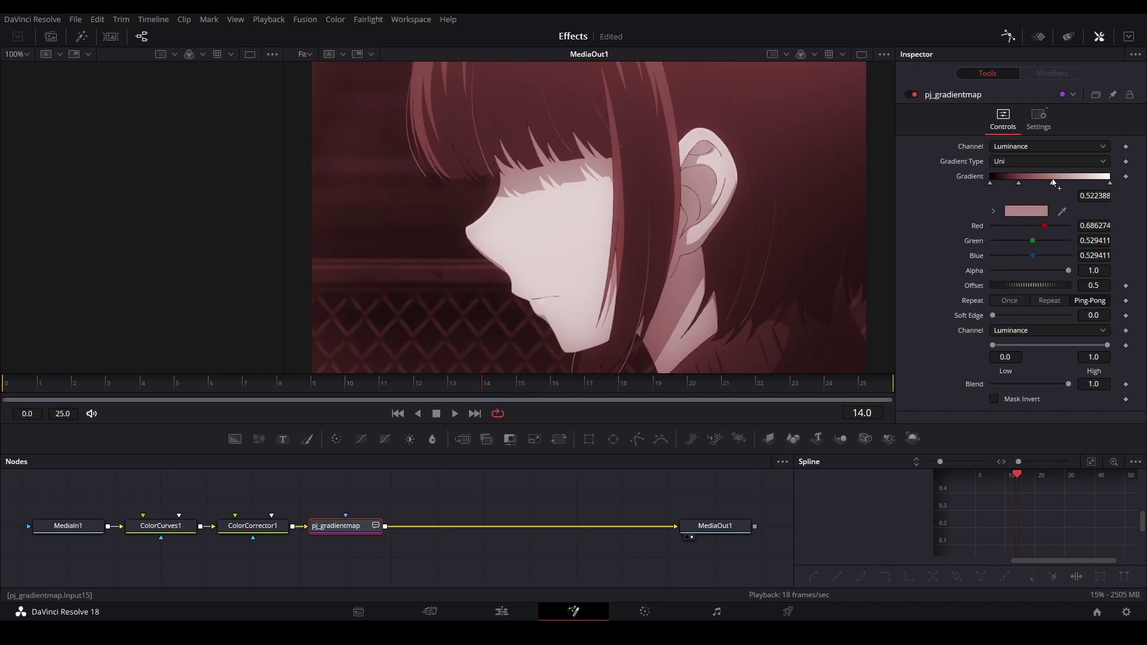
Recolour the gradient's middle stop a dark navy blue
{"action": "left_click", "coordinate": [1019, 184]}
{"action": "left_click", "coordinate": [1028, 209]}
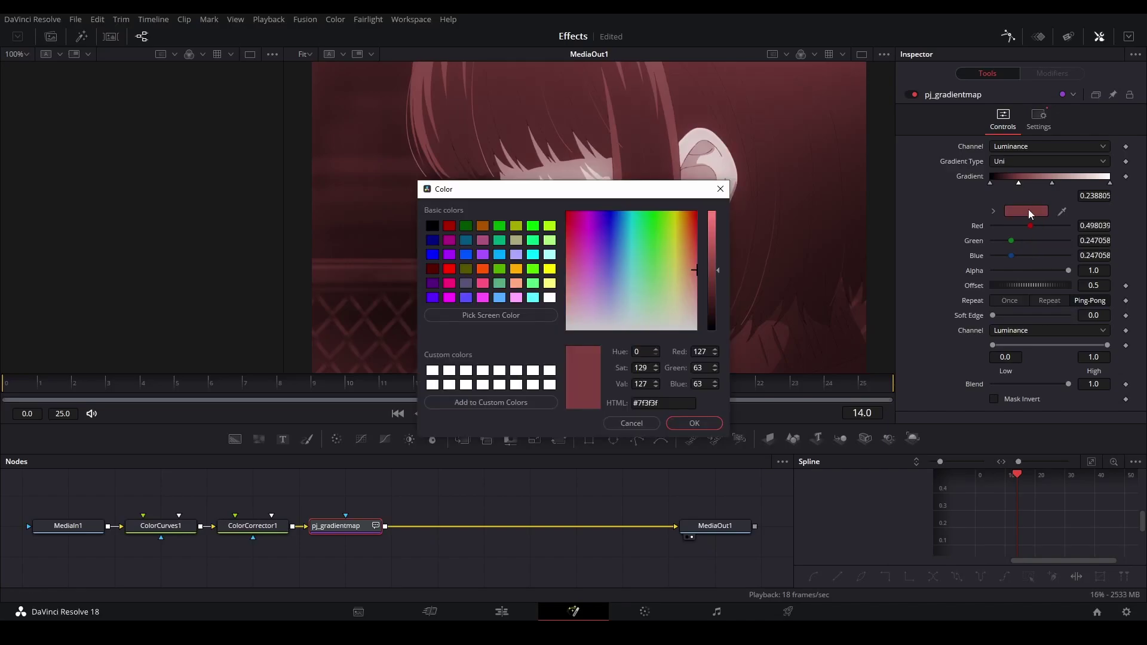
{"action": "left_click", "coordinate": [720, 189]}
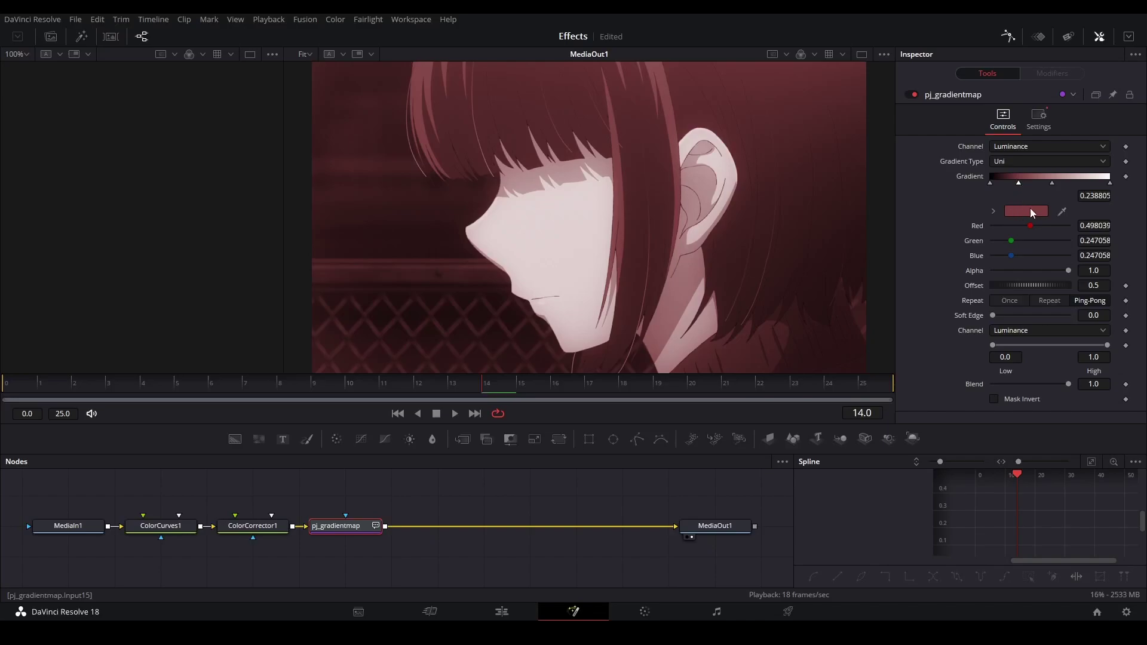
{"action": "left_click", "coordinate": [1028, 210]}
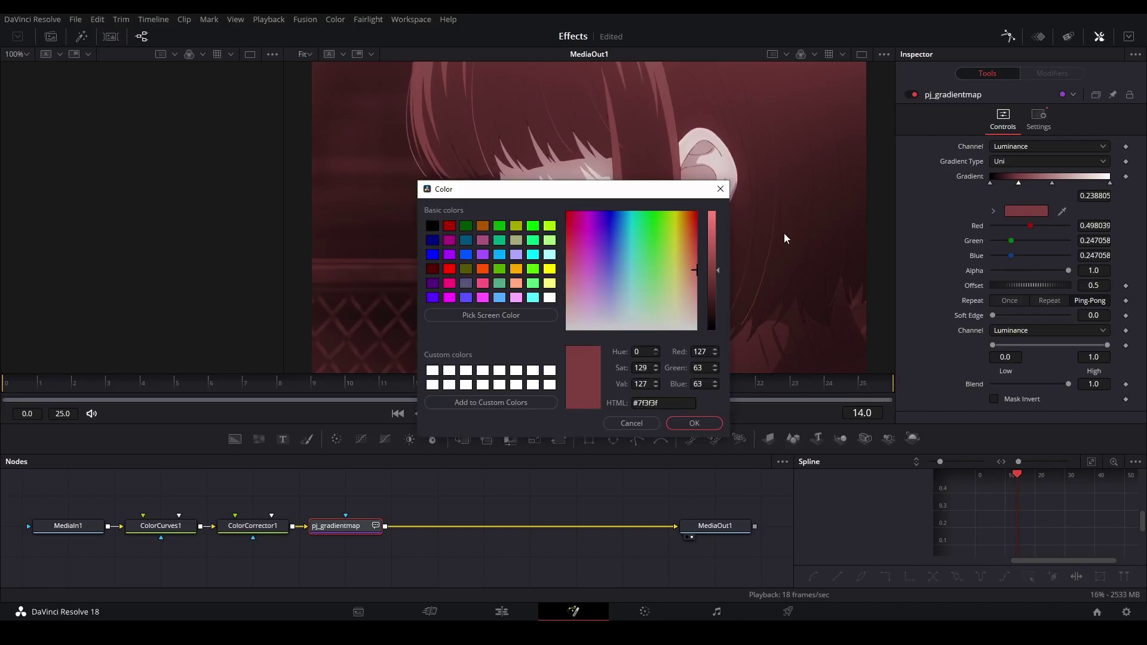
{"action": "left_click_drag", "start_coordinate": [614, 195], "coordinate": [606, 364]}
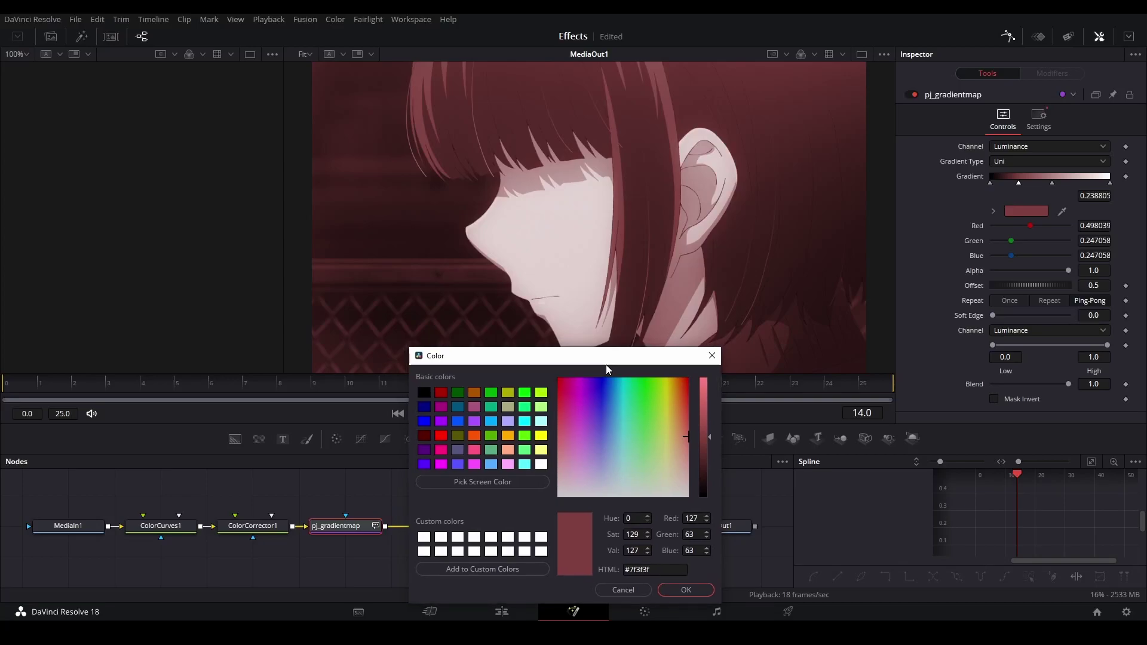
{"action": "left_click", "coordinate": [603, 435]}
{"action": "left_click_drag", "start_coordinate": [706, 439], "coordinate": [711, 456]}
{"action": "left_click_drag", "start_coordinate": [601, 439], "coordinate": [608, 435]}
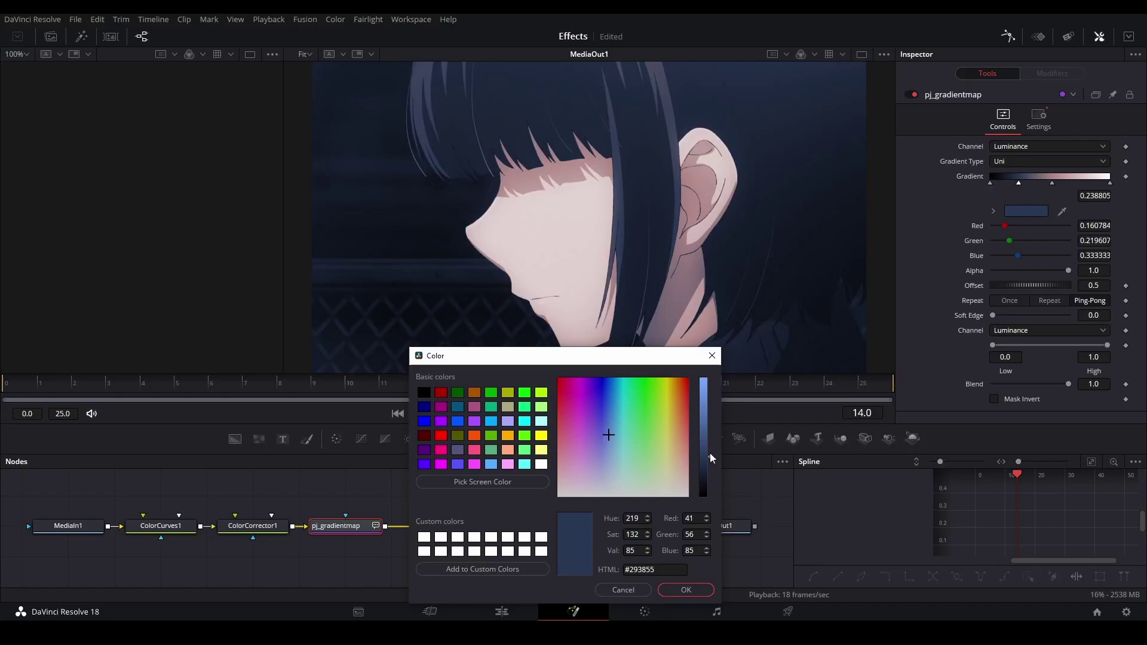
{"action": "left_click_drag", "start_coordinate": [711, 457], "coordinate": [710, 465]}
{"action": "key", "text": "Return"}
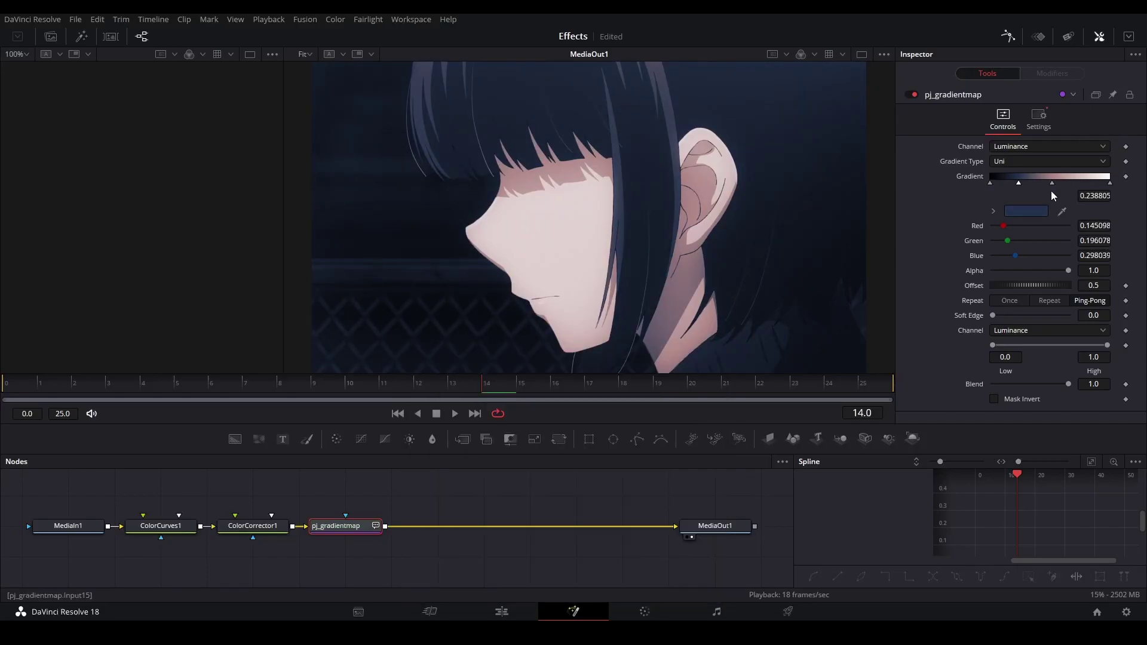
Nudge the navy stop right to about 0.26 and darken its blue slightly
{"action": "left_click", "coordinate": [1052, 183]}
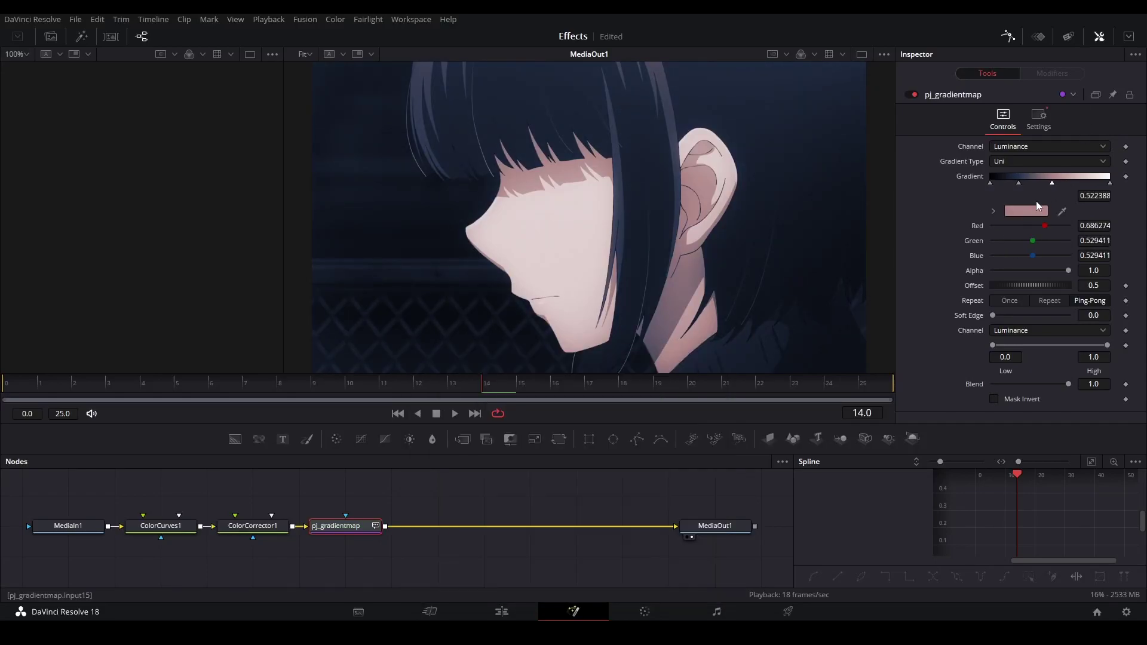
{"action": "left_click", "coordinate": [1027, 209]}
{"action": "left_click", "coordinate": [1019, 182]}
{"action": "left_click_drag", "start_coordinate": [1018, 181], "coordinate": [1021, 187]}
{"action": "double_click", "coordinate": [1023, 188]}
{"action": "left_click_drag", "start_coordinate": [676, 189], "coordinate": [681, 303]}
{"action": "left_click_drag", "start_coordinate": [723, 411], "coordinate": [723, 413]}
Confirm the darker navy, then drag the gradient map's pink stop right to about 0.587
{"action": "left_click", "coordinate": [713, 534]}
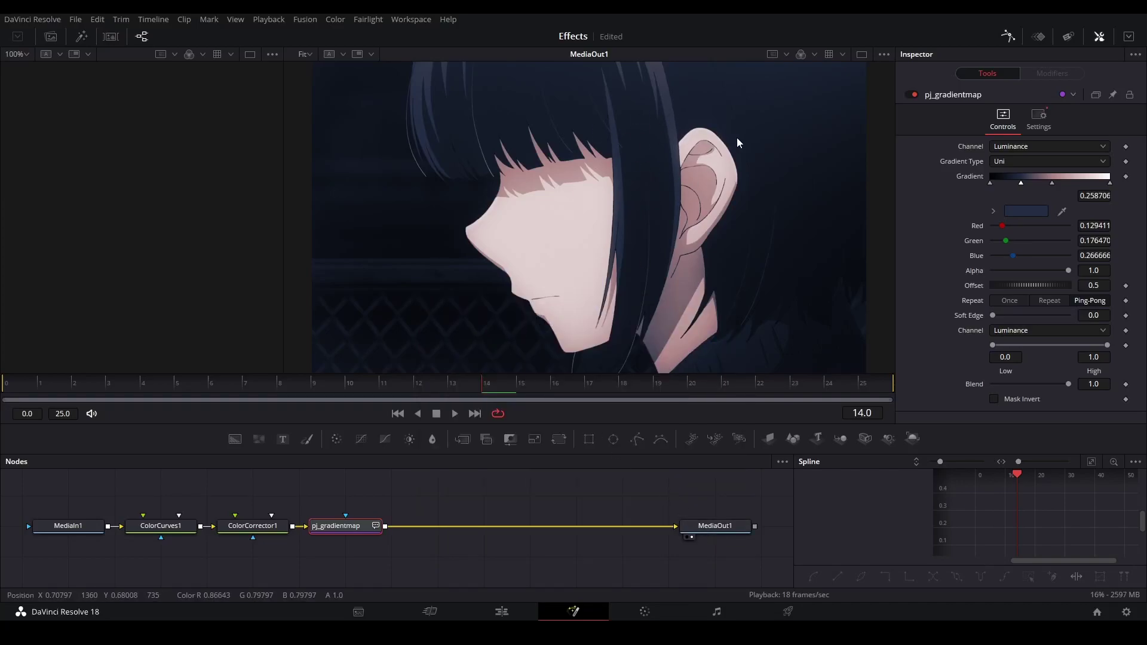
{"action": "left_click", "coordinate": [70, 533]}
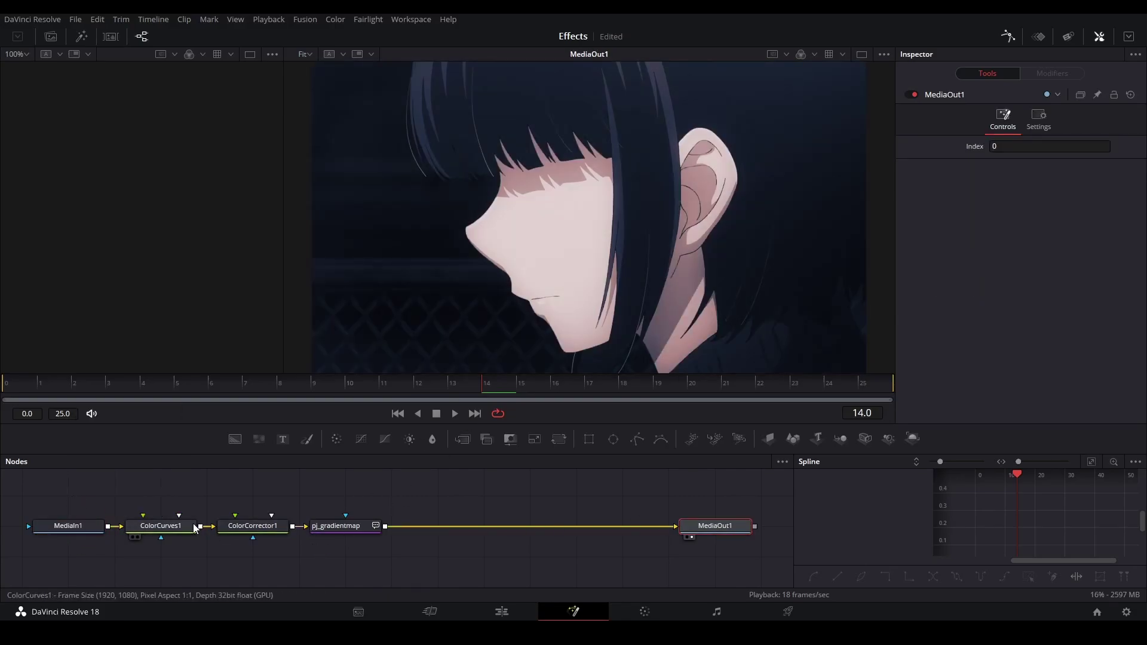
{"action": "left_click", "coordinate": [718, 528]}
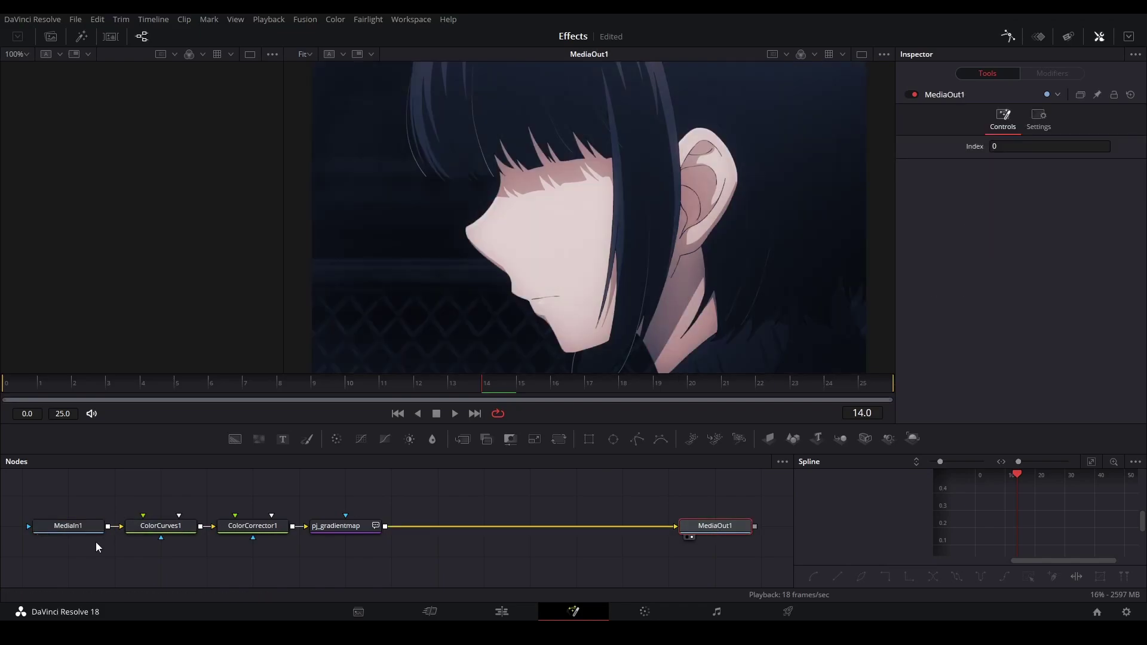
{"action": "left_click", "coordinate": [78, 529]}
{"action": "left_click", "coordinate": [730, 528]}
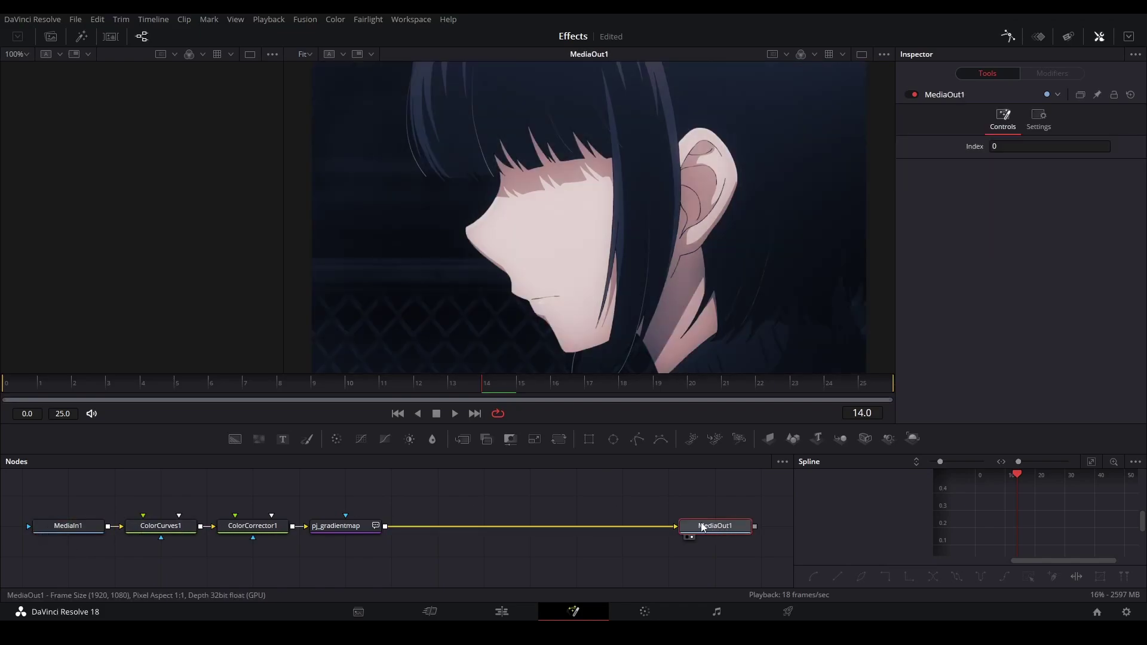
{"action": "left_click", "coordinate": [326, 527]}
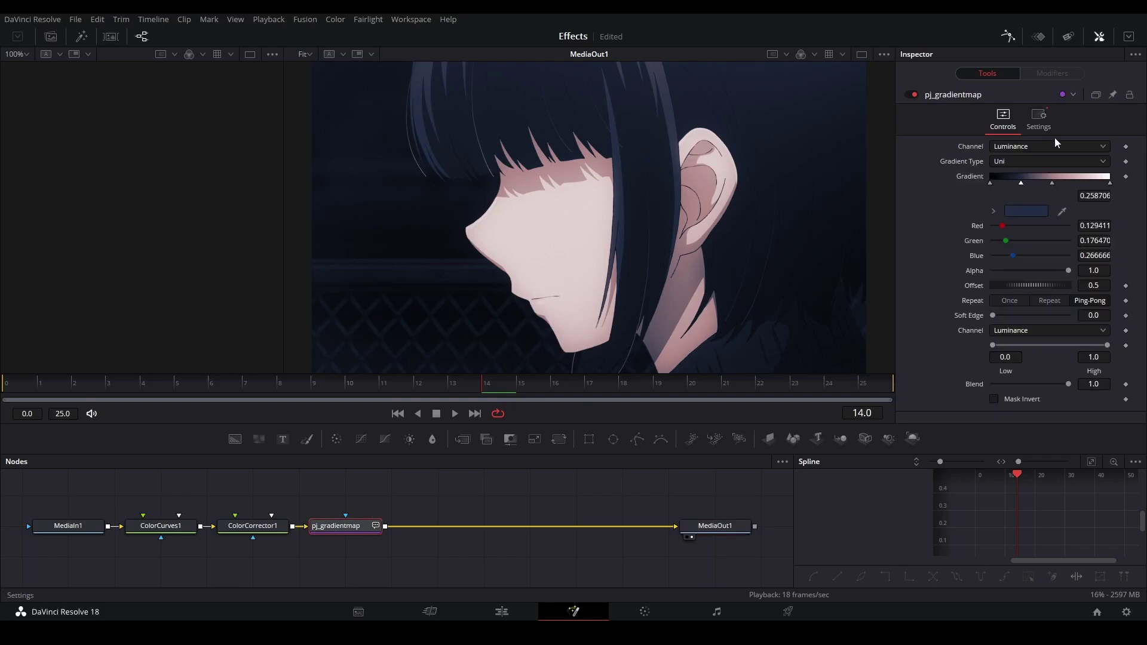
{"action": "mouse_move", "coordinate": [1051, 184]}
{"action": "left_mouse_down"}
{"action": "mouse_move", "coordinate": [1077, 192]}
{"action": "mouse_move", "coordinate": [1061, 202]}
{"action": "left_mouse_up"}
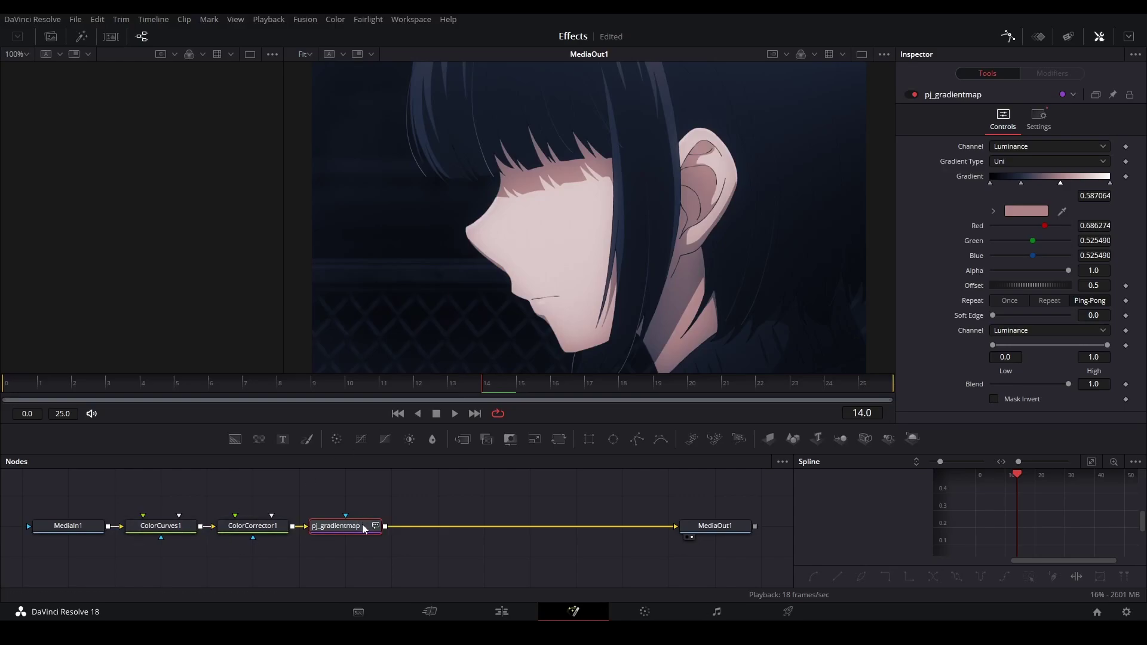
Save the project and add a Filter node set to the Grain type
{"action": "key", "text": "ctrl+s"}
{"action": "key", "text": "shift+space"}
{"action": "type", "text": "filter"}
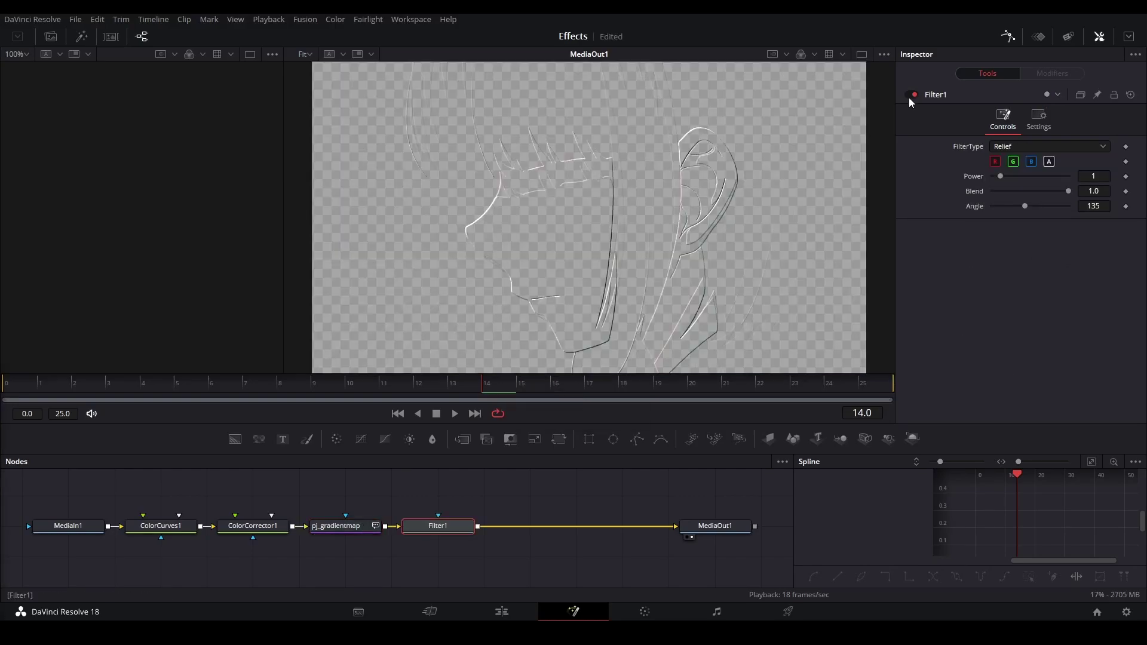
{"action": "left_click", "coordinate": [1012, 147]}
{"action": "left_click", "coordinate": [1024, 242]}
Turn on grain animation, raise Power to 10 and scrub frames to preview
{"action": "right_click", "coordinate": [965, 181]}
{"action": "left_click", "coordinate": [931, 313]}
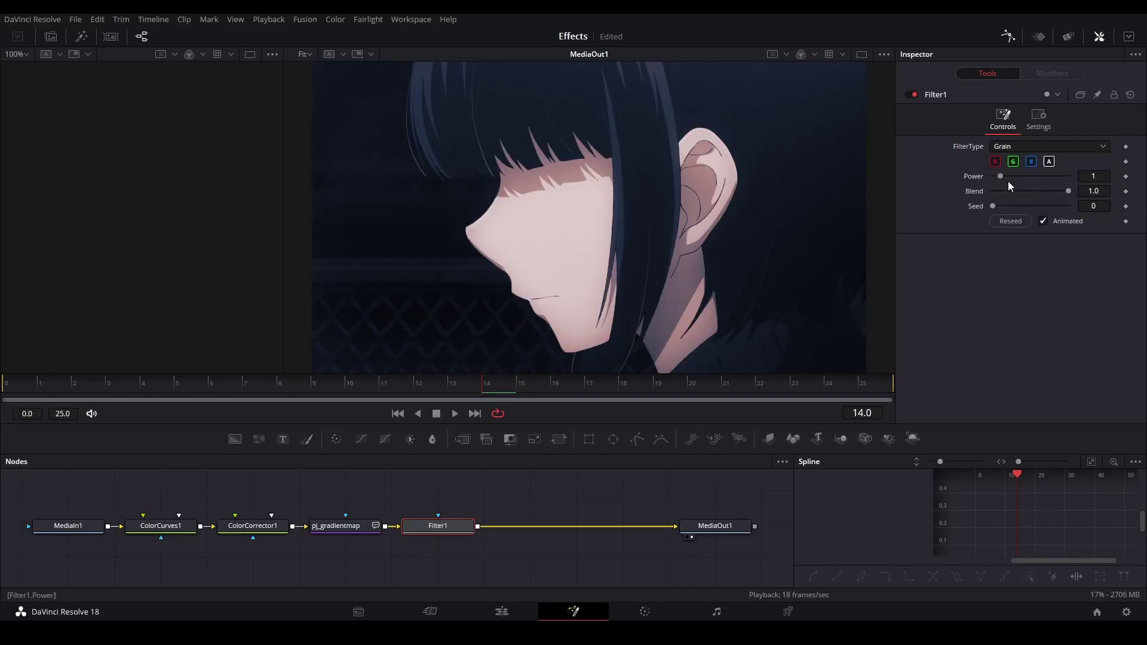
{"action": "left_click", "coordinate": [1042, 221]}
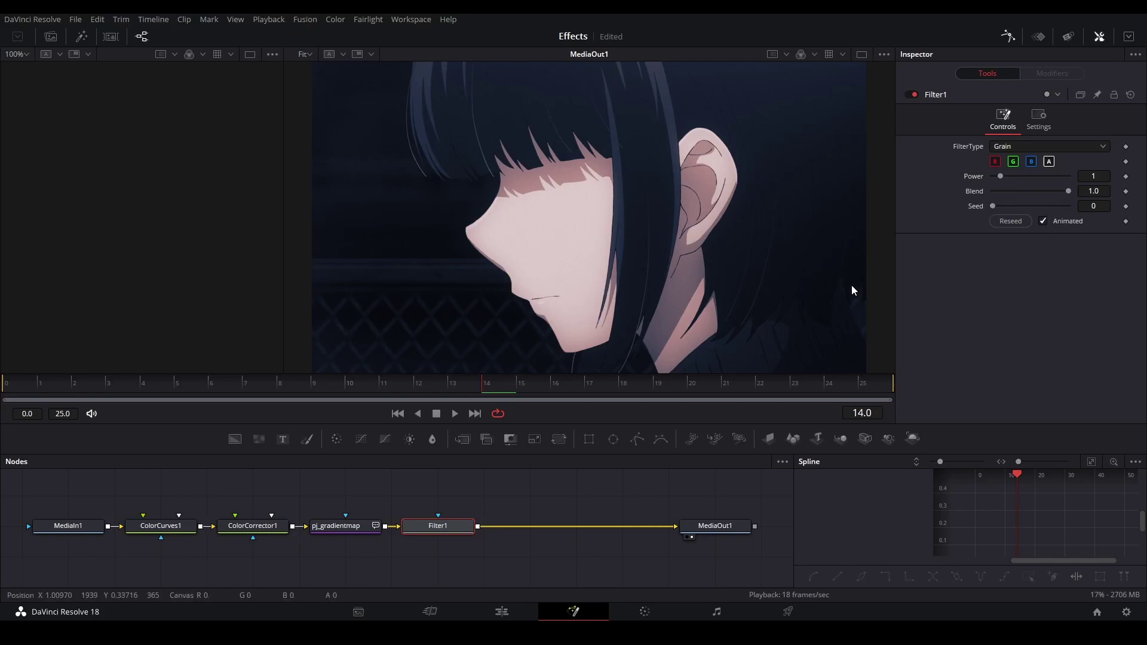
{"action": "left_click_drag", "start_coordinate": [1000, 177], "coordinate": [1137, 177]}
{"action": "left_click_drag", "start_coordinate": [458, 397], "coordinate": [397, 382]}
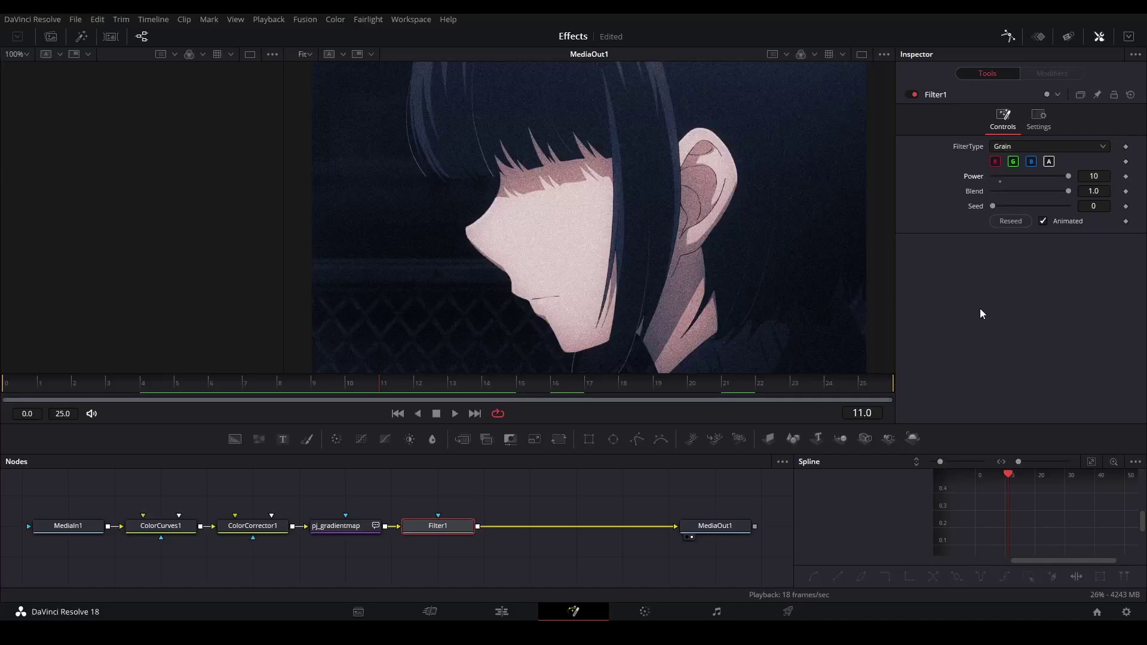
Disable grain animation and set Power 4 and Seed 14960, then toggle the filter to compare
{"action": "left_click", "coordinate": [1044, 221]}
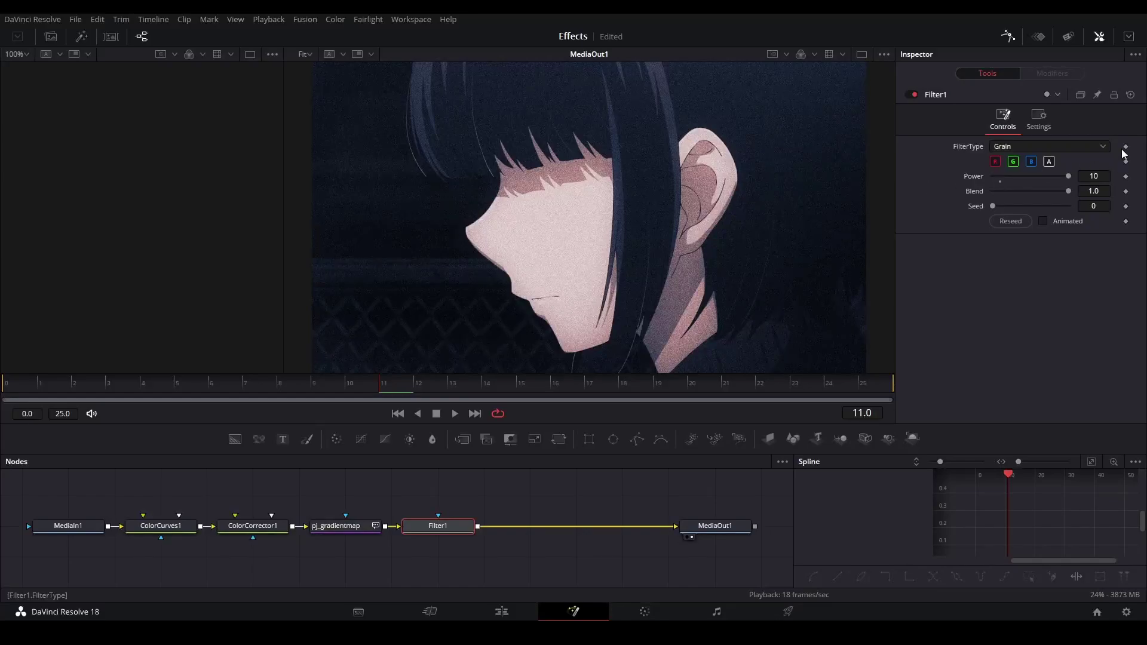
{"action": "left_click_drag", "start_coordinate": [1067, 176], "coordinate": [1017, 181]}
{"action": "left_click_drag", "start_coordinate": [992, 206], "coordinate": [1027, 207]}
{"action": "scroll", "coordinate": [635, 278], "scroll_direction": "up", "scroll_amount": 4}
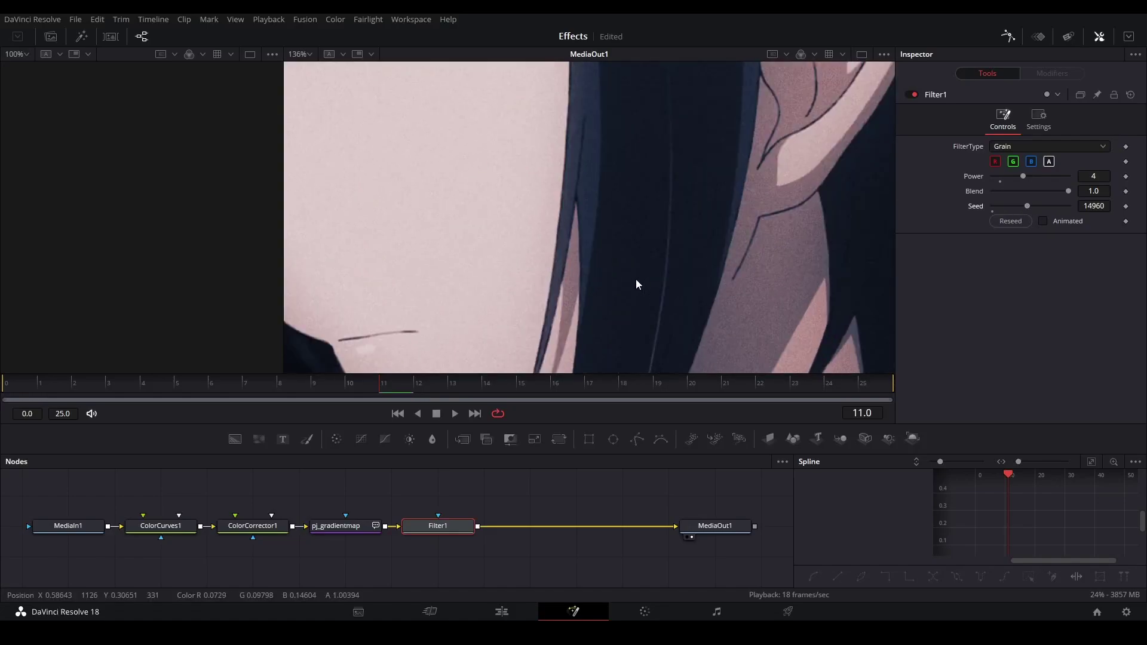
{"action": "scroll", "coordinate": [635, 284], "scroll_direction": "down", "scroll_amount": 4}
{"action": "scroll", "coordinate": [417, 217], "scroll_direction": "up", "scroll_amount": 4}
{"action": "scroll", "coordinate": [417, 217], "scroll_direction": "down", "scroll_amount": 4}
{"action": "scroll", "coordinate": [417, 217], "scroll_direction": "up", "scroll_amount": 4}
{"action": "left_click", "coordinate": [904, 94]}
{"action": "left_click", "coordinate": [904, 94]}
{"action": "scroll", "coordinate": [687, 286], "scroll_direction": "down", "scroll_amount": 4}
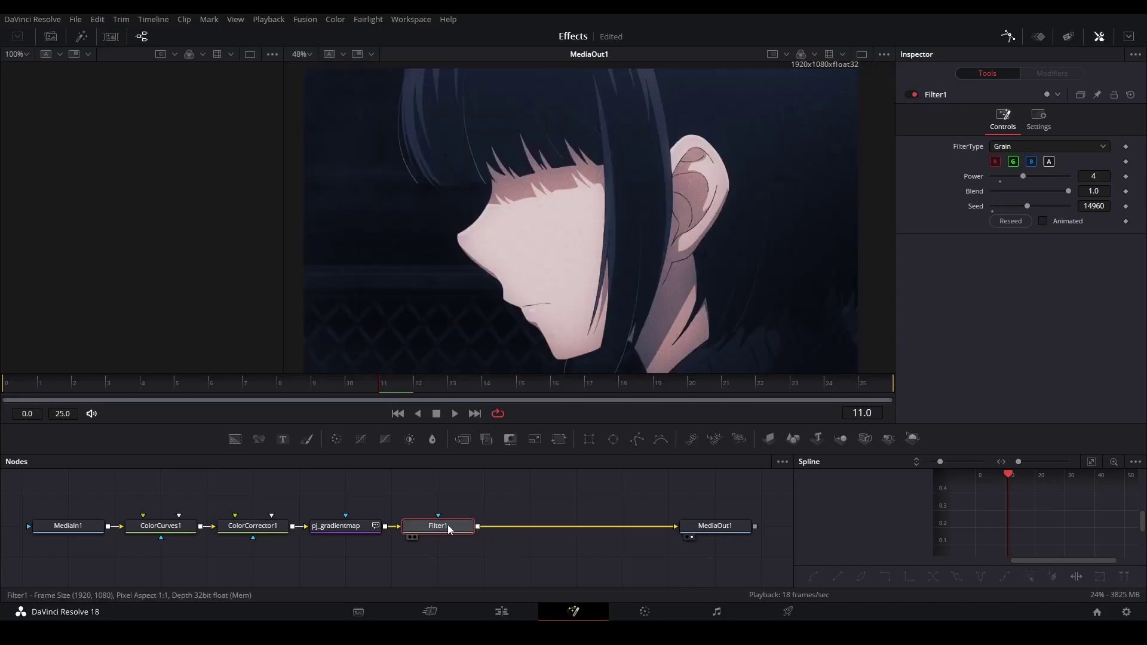
Add a Soft Glow after the grain, adjust its Threshold to 0.488, and toggle it to compare
{"action": "key", "text": "shift+space"}
{"action": "type", "text": "soft"}
{"action": "key", "text": "Return"}
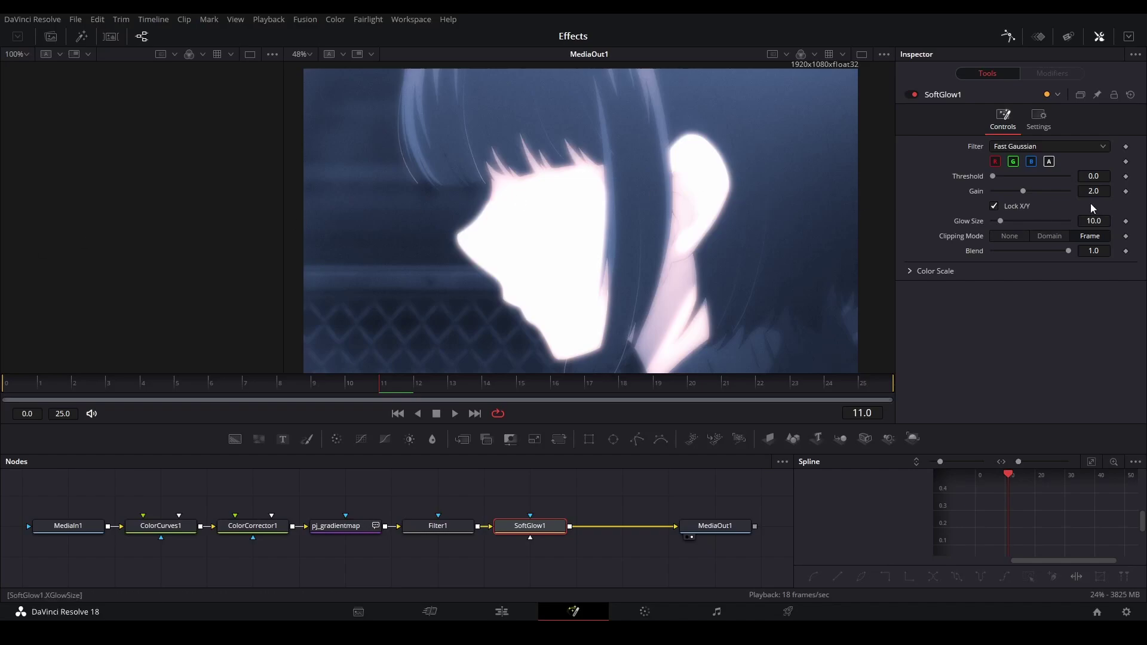
{"action": "left_click_drag", "start_coordinate": [995, 175], "coordinate": [1027, 188]}
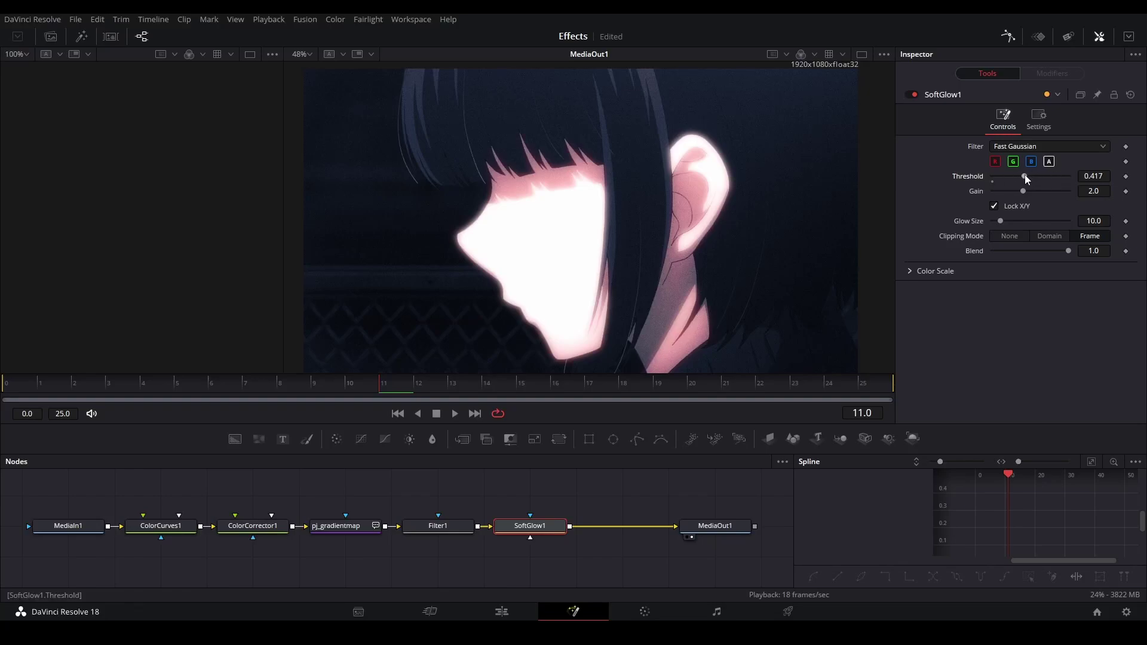
{"action": "mouse_move", "coordinate": [1023, 176]}
{"action": "left_mouse_down"}
{"action": "mouse_move", "coordinate": [990, 179]}
{"action": "mouse_move", "coordinate": [1029, 176]}
{"action": "left_mouse_up"}
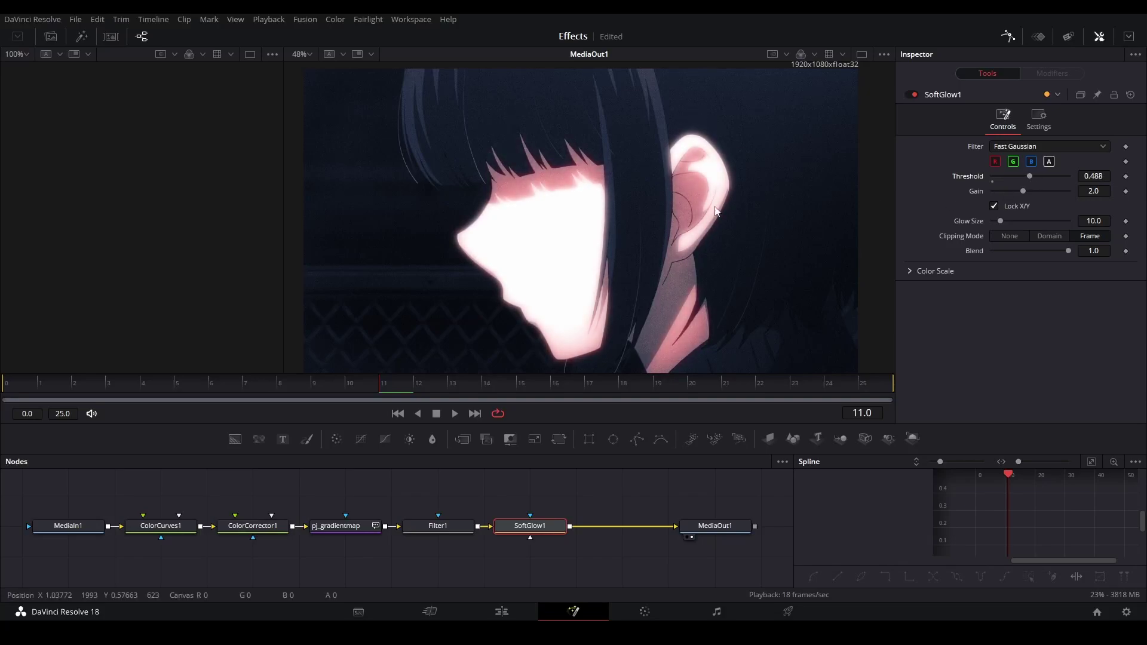
{"action": "left_click", "coordinate": [912, 94]}
{"action": "left_click", "coordinate": [912, 95]}
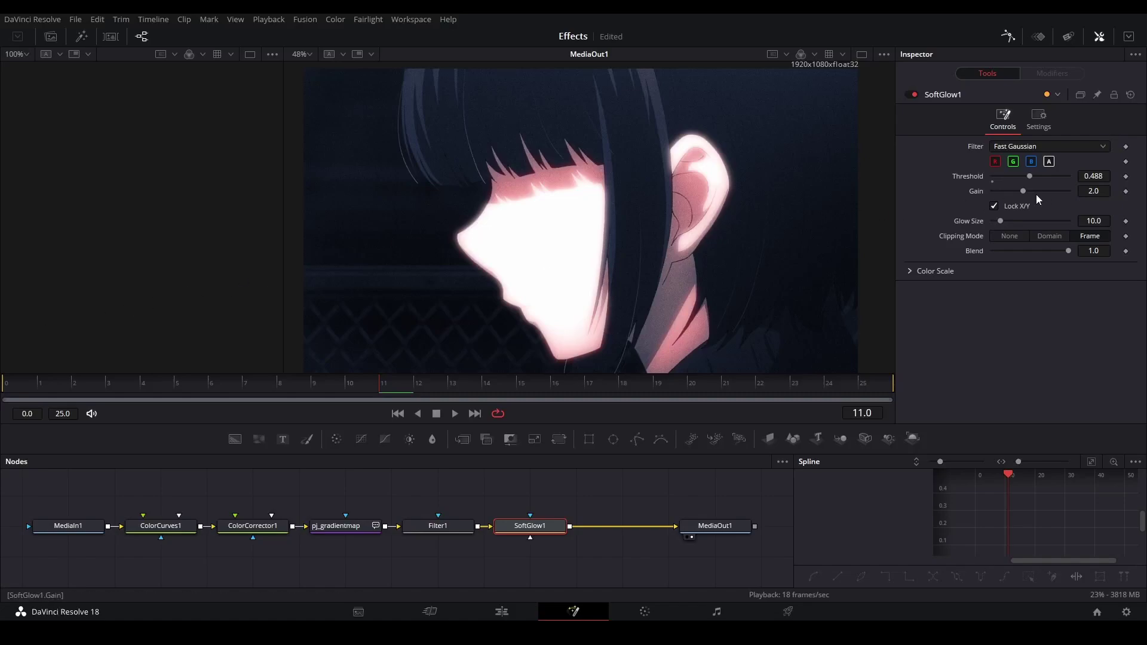
Set the glow Gain to 0.669 and Glow Size to 24.4
{"action": "left_click_drag", "start_coordinate": [1023, 192], "coordinate": [1005, 192]}
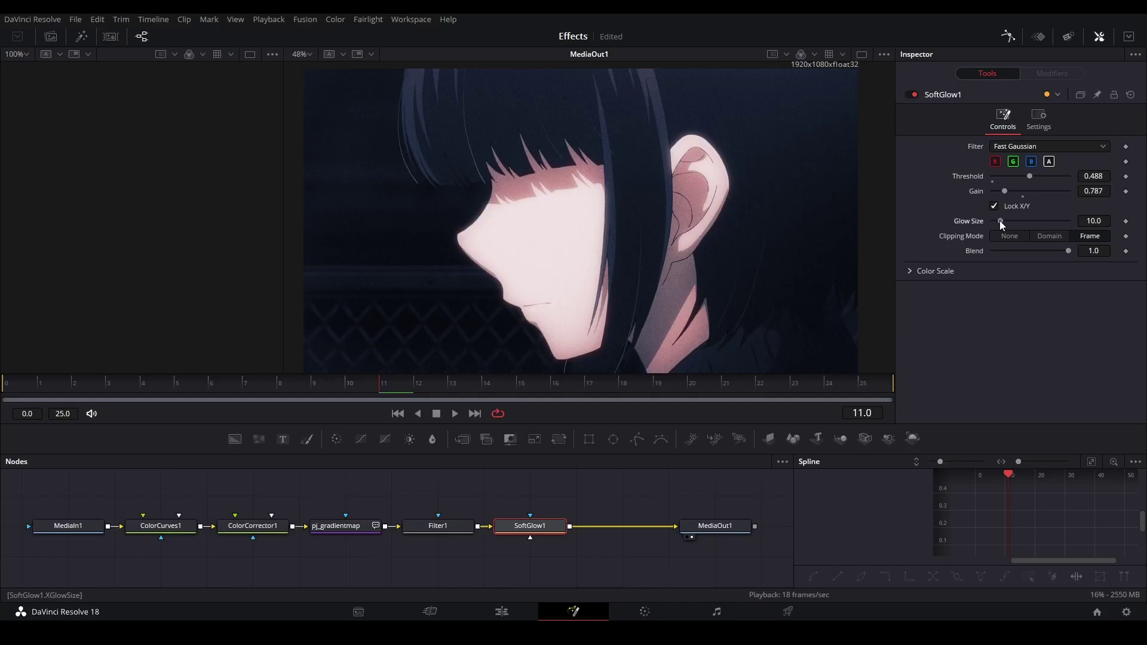
{"action": "left_click_drag", "start_coordinate": [999, 220], "coordinate": [1017, 241]}
{"action": "left_click_drag", "start_coordinate": [1011, 191], "coordinate": [1006, 220]}
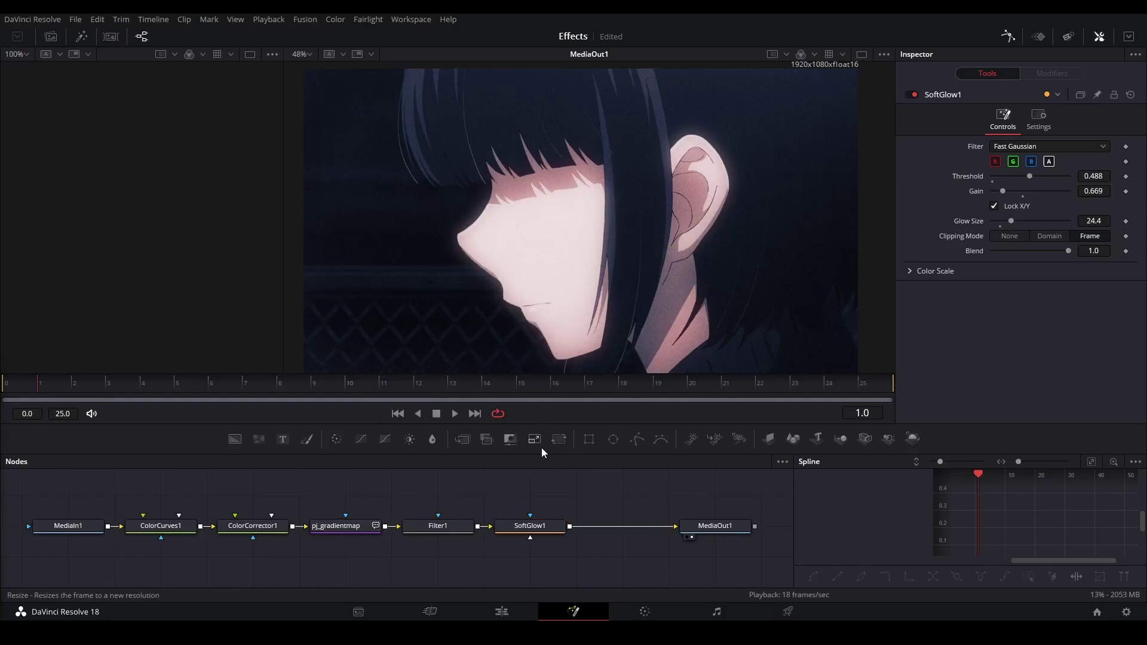
{"action": "scroll", "coordinate": [564, 505], "scroll_direction": "up", "scroll_amount": 1}
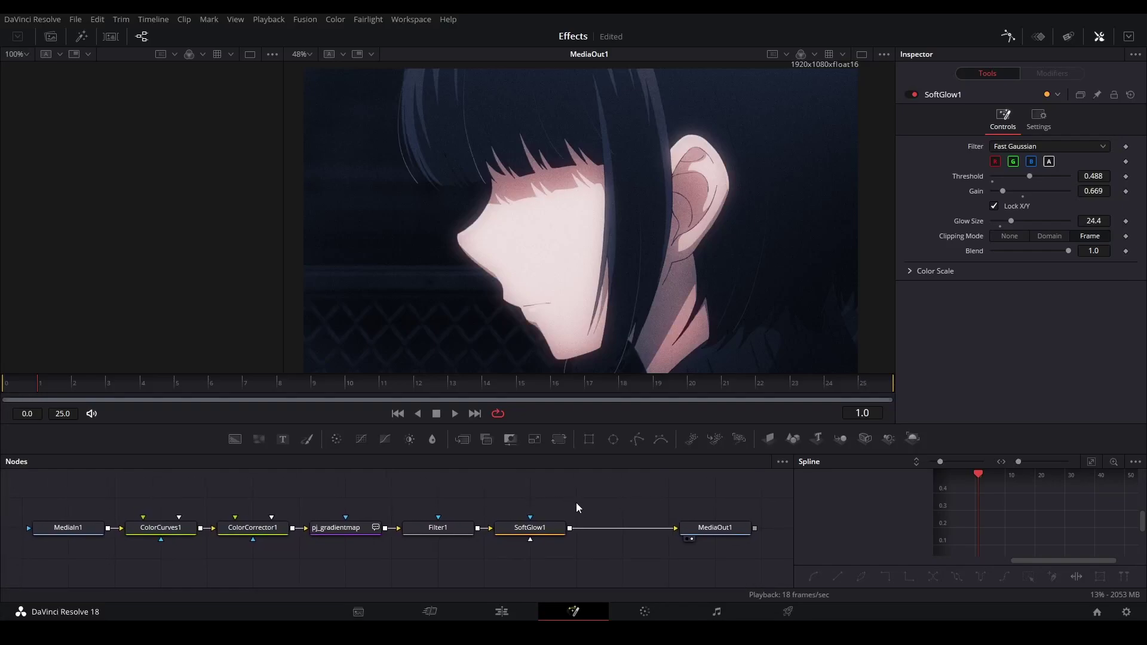
{"action": "key", "text": "space"}
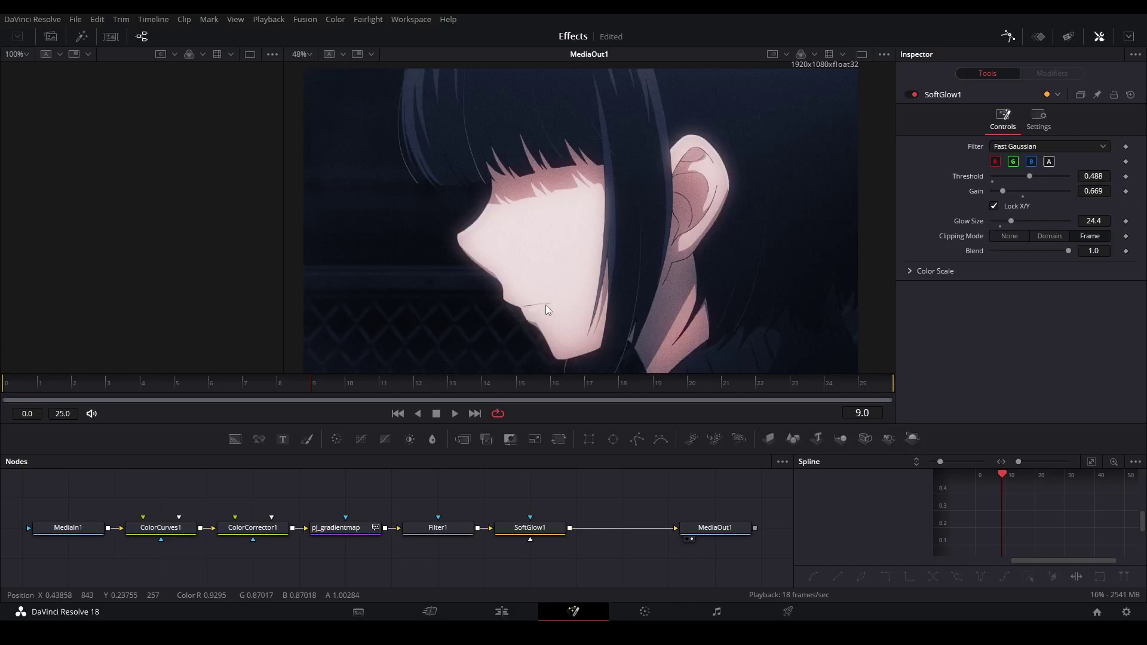
{"action": "left_click", "coordinate": [96, 528]}
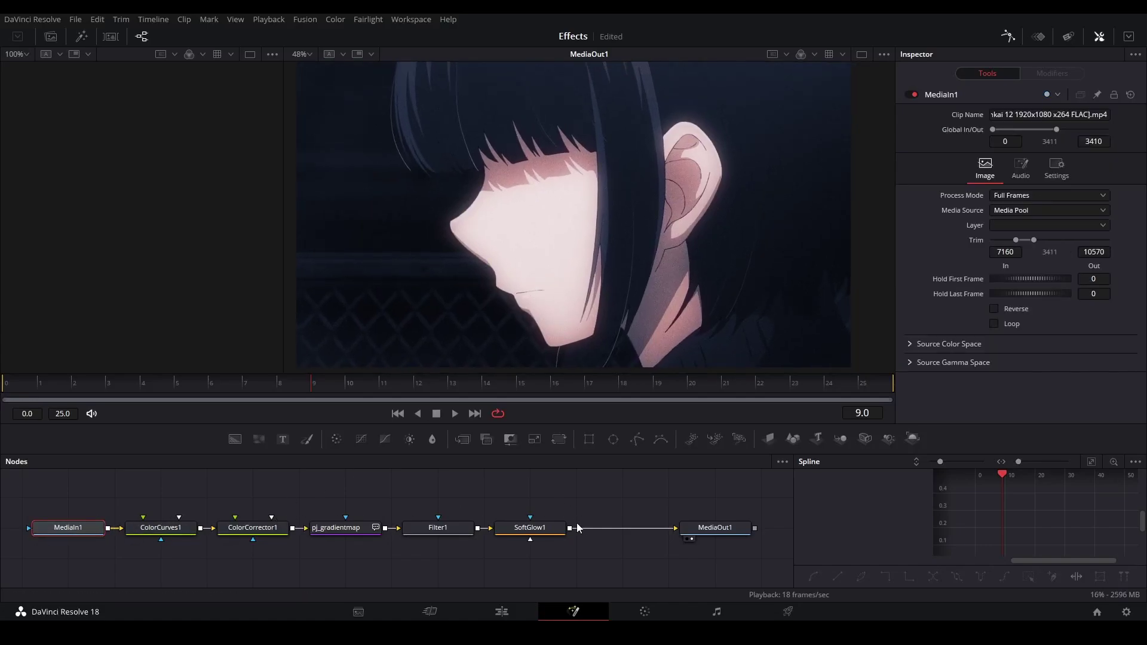
{"action": "left_click", "coordinate": [717, 529]}
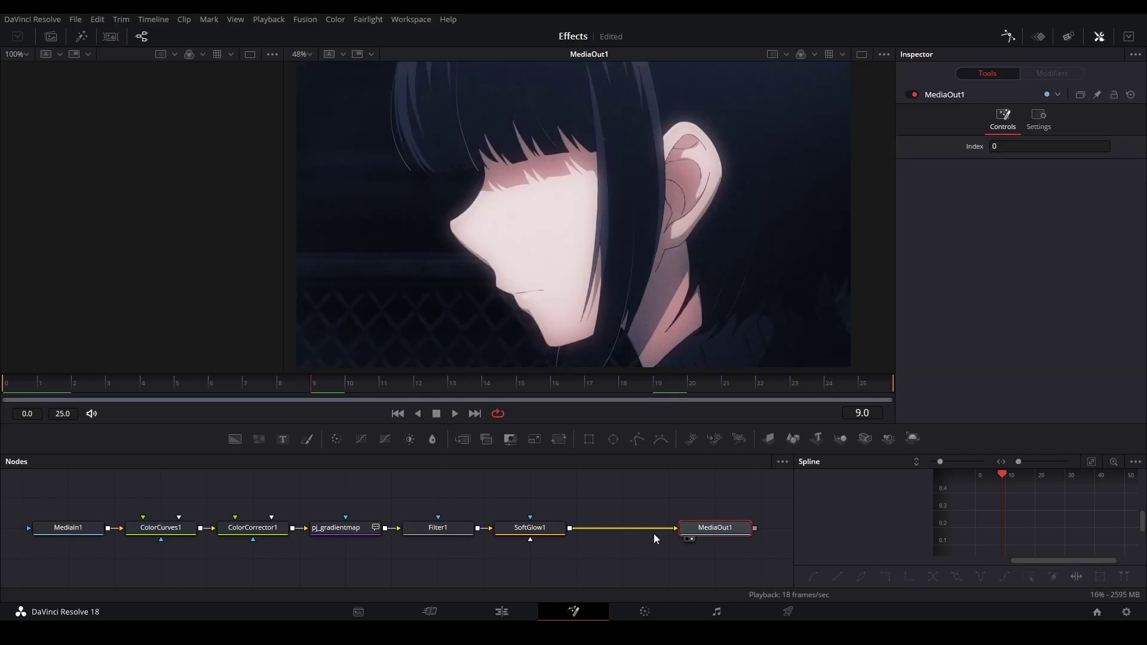
{"action": "left_click", "coordinate": [73, 530]}
{"action": "left_click", "coordinate": [709, 525]}
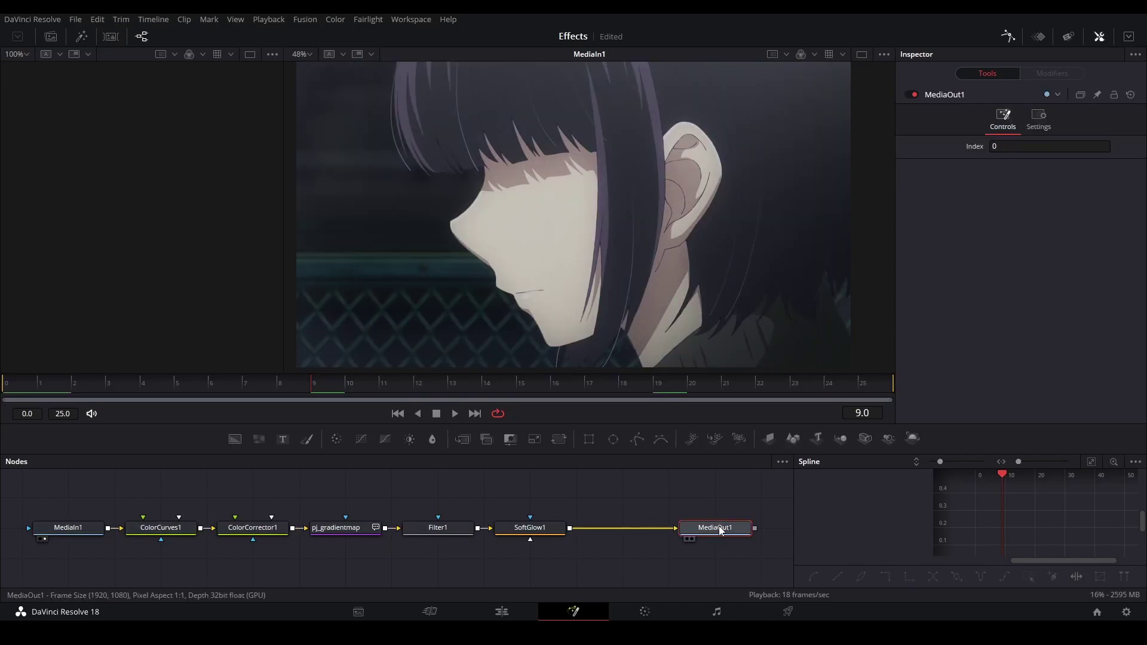
{"action": "left_click", "coordinate": [68, 528]}
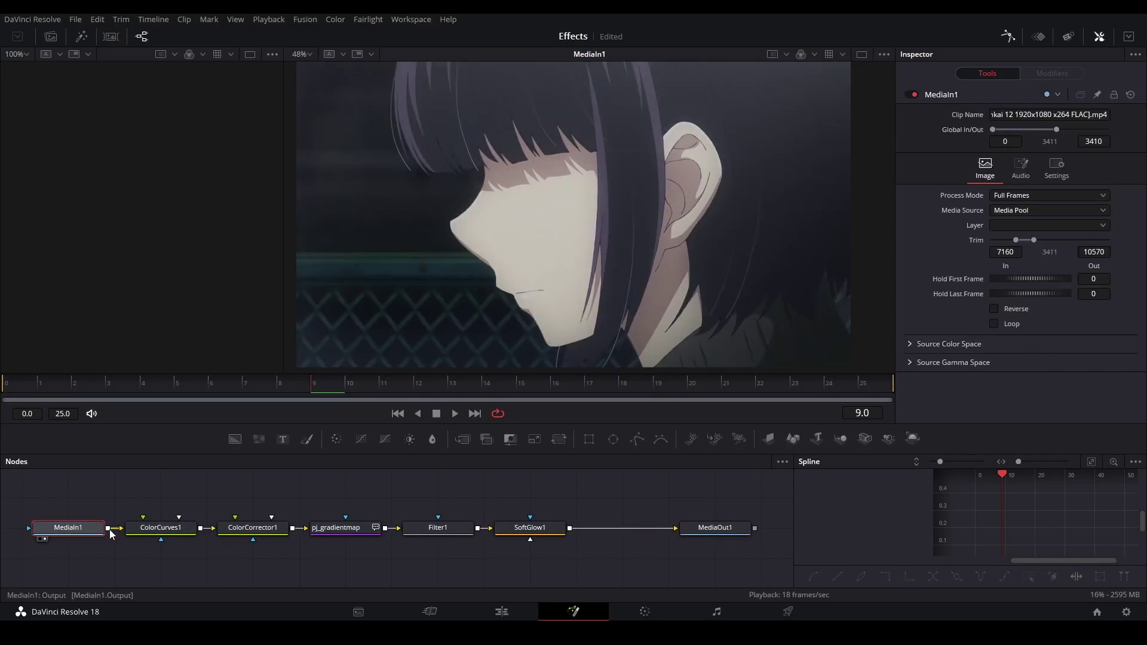
{"action": "left_click", "coordinate": [708, 530]}
{"action": "scroll", "coordinate": [588, 232], "scroll_direction": "down", "scroll_amount": 2}
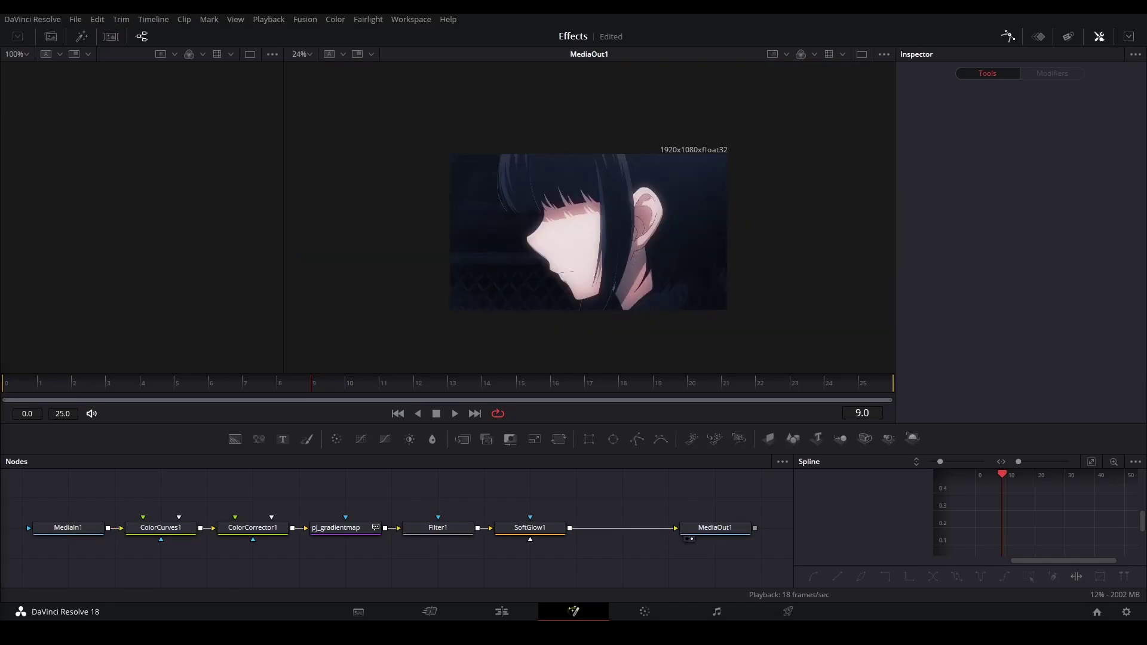
Bring the game screenshot into the node graph and connect it to ColorCurves1
{"action": "left_click_drag", "start_coordinate": [123, 153], "coordinate": [131, 515]}
{"action": "left_click", "coordinate": [84, 532]}
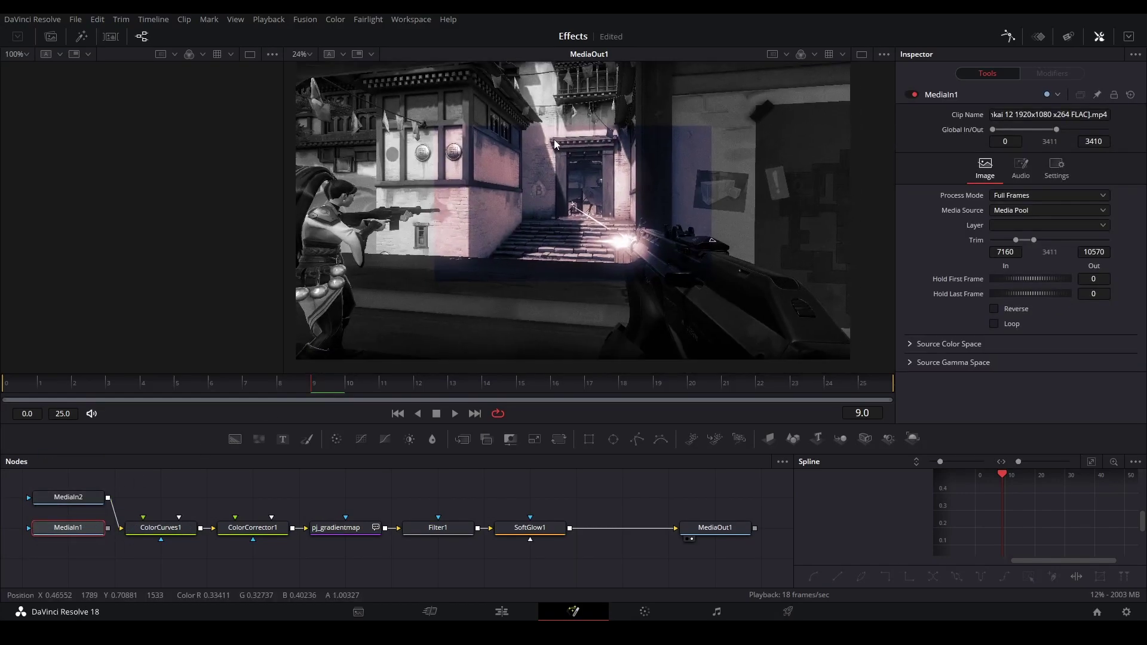
{"action": "scroll", "coordinate": [399, 186], "scroll_direction": "up", "scroll_amount": 3}
{"action": "scroll", "coordinate": [453, 193], "scroll_direction": "down", "scroll_amount": 5}
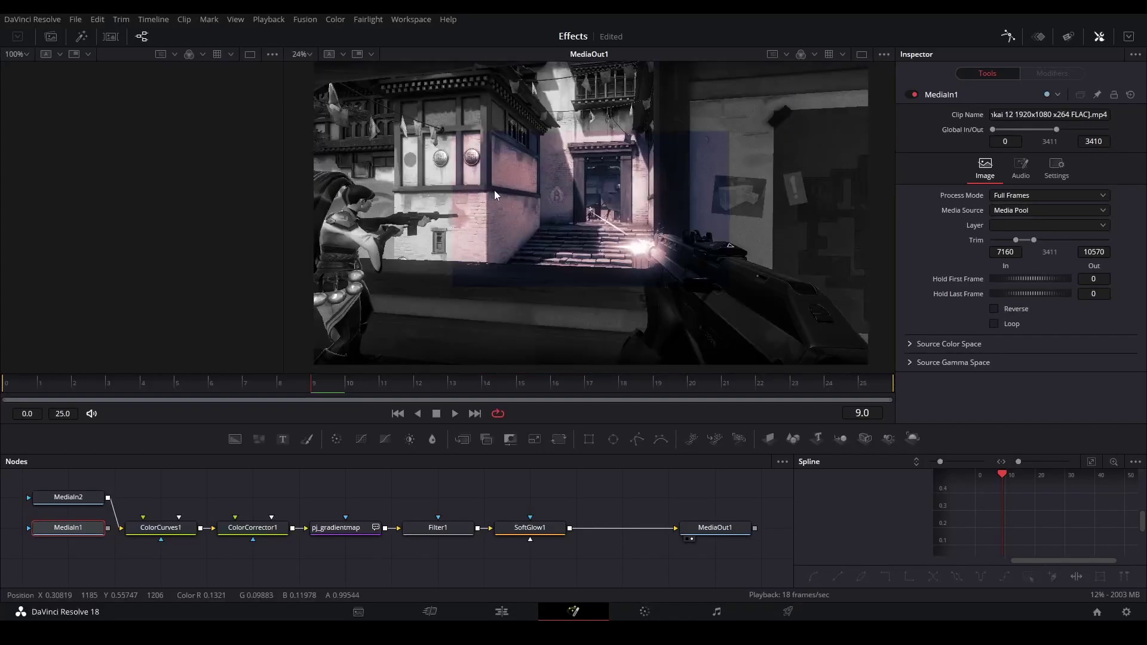
{"action": "scroll", "coordinate": [511, 178], "scroll_direction": "up", "scroll_amount": 2}
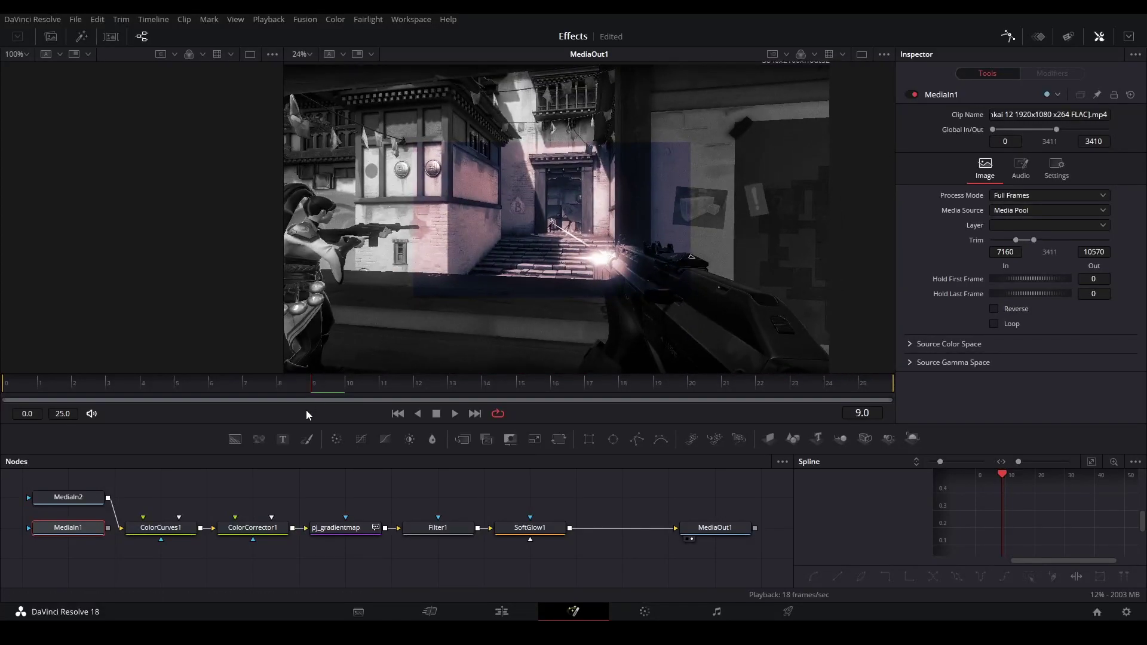
Set the pj_gradientmap resolution to 3840×2160
{"action": "left_click", "coordinate": [343, 528]}
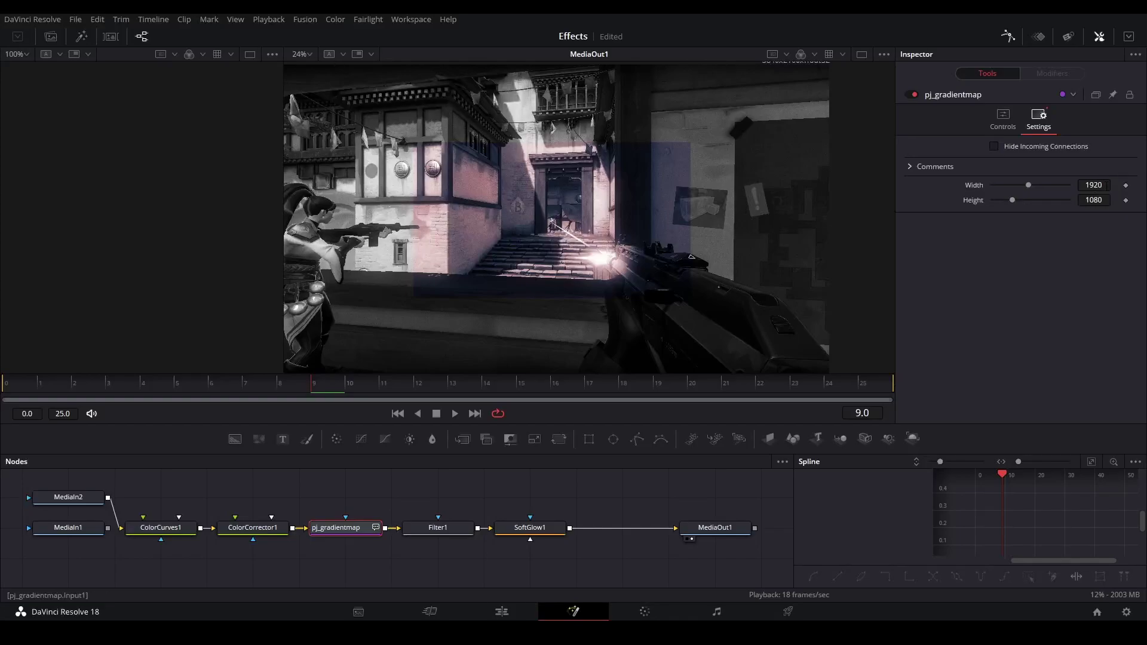
{"action": "left_click_drag", "start_coordinate": [821, 191], "coordinate": [822, 224]}
{"action": "scroll", "coordinate": [822, 224], "scroll_direction": "up", "scroll_amount": 1}
{"action": "scroll", "coordinate": [746, 150], "scroll_direction": "up", "scroll_amount": 1}
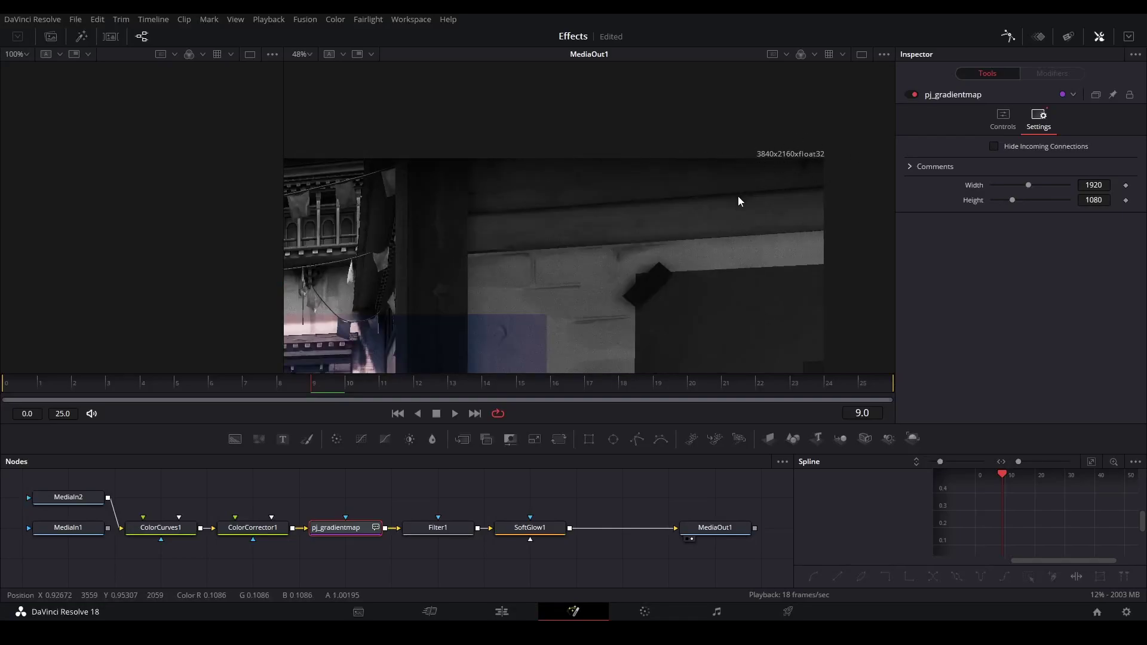
{"action": "scroll", "coordinate": [737, 196], "scroll_direction": "down", "scroll_amount": 2}
{"action": "left_click_drag", "start_coordinate": [680, 197], "coordinate": [765, 162]}
{"action": "left_click", "coordinate": [1094, 185]}
{"action": "type", "text": "3840"}
{"action": "key", "text": "Return"}
{"action": "mouse_move", "coordinate": [683, 253]}
{"action": "left_mouse_down"}
{"action": "mouse_move", "coordinate": [670, 277]}
{"action": "mouse_move", "coordinate": [676, 270]}
{"action": "left_mouse_up"}
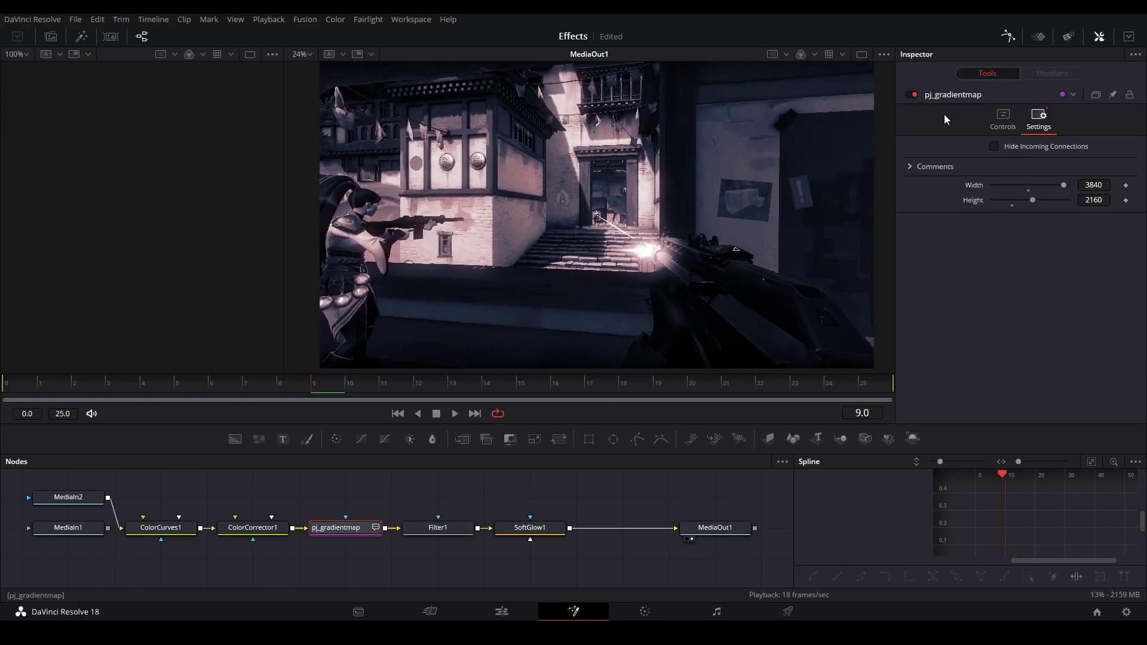
Nudge the dark blue gradient stop slightly right, restore the anime clip input, and save
{"action": "left_click", "coordinate": [1003, 120]}
{"action": "left_click", "coordinate": [1021, 183]}
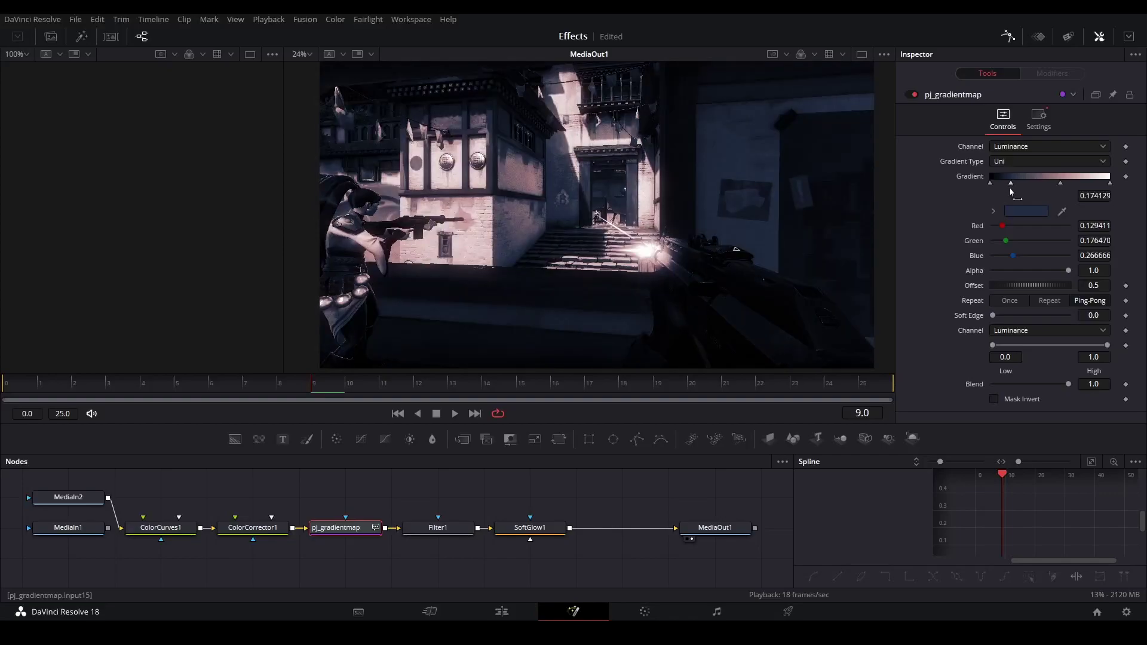
{"action": "left_click_drag", "start_coordinate": [1022, 189], "coordinate": [1023, 189]}
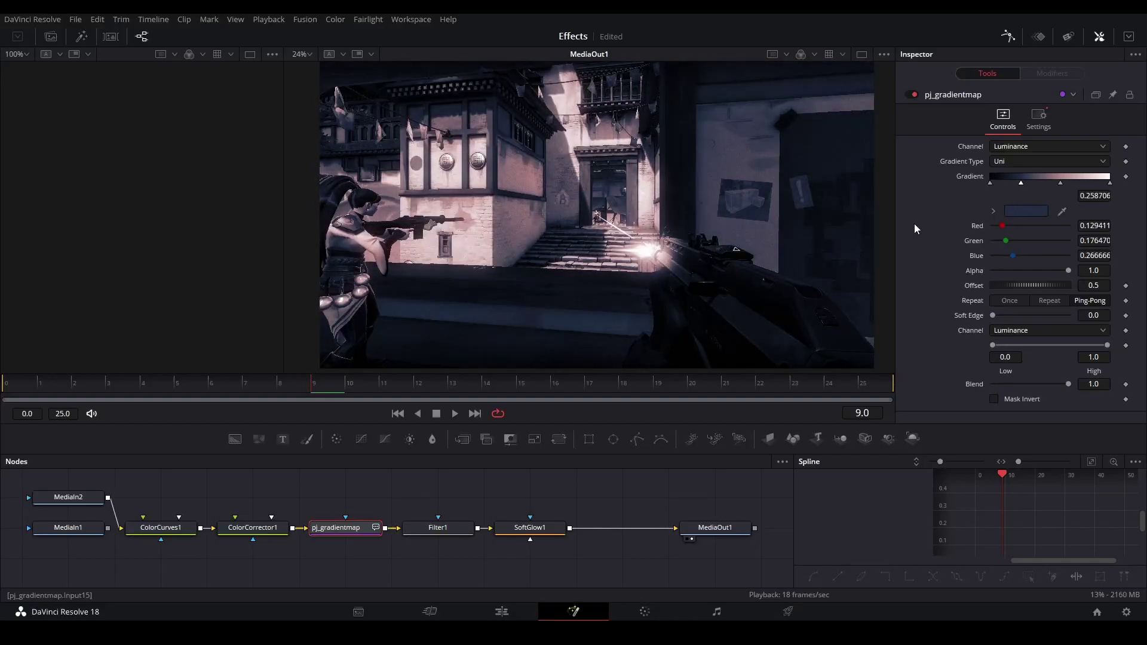
{"action": "scroll", "coordinate": [708, 242], "scroll_direction": "up", "scroll_amount": 2}
{"action": "left_click_drag", "start_coordinate": [754, 242], "coordinate": [700, 245]}
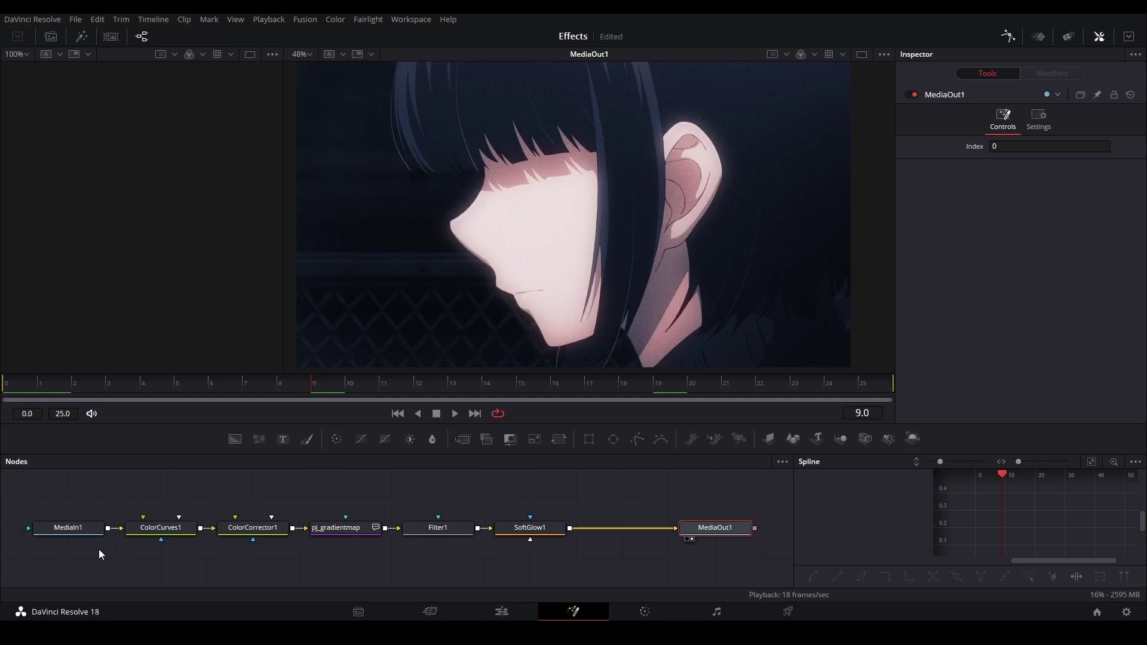
{"action": "key", "text": "ctrl+s"}
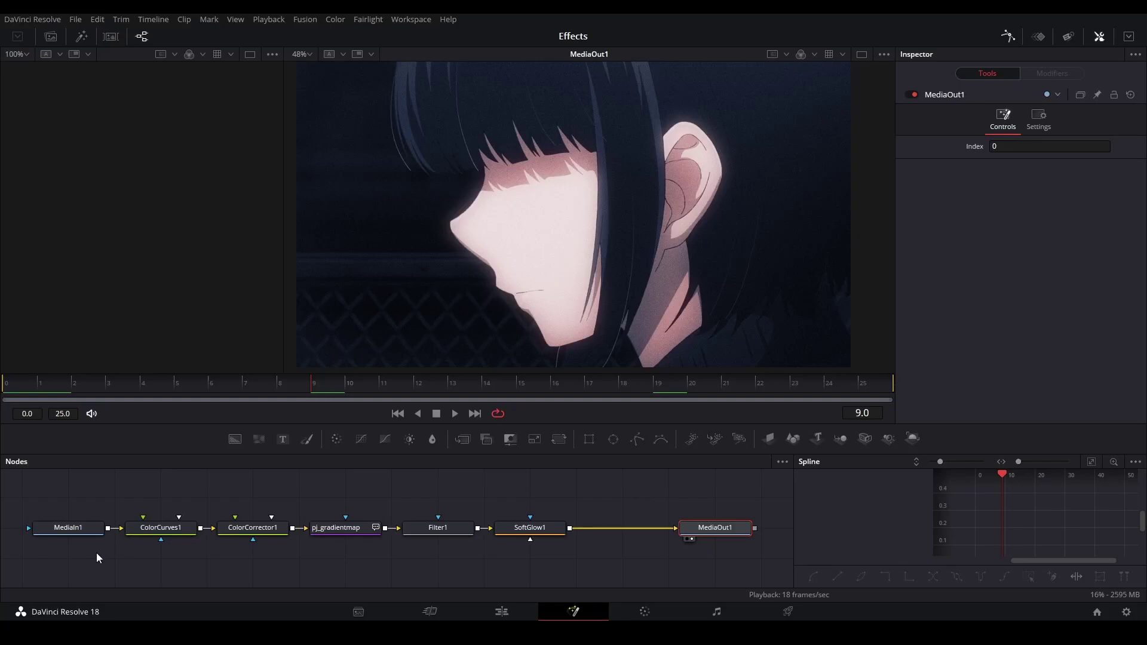